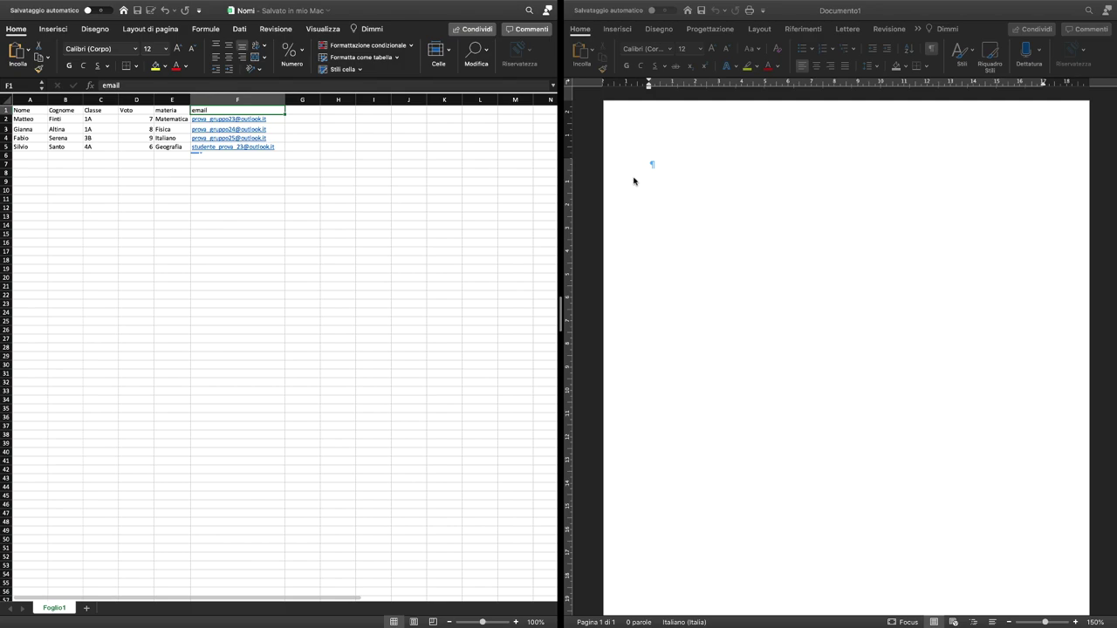
Bring the blank Word document to the front beside the Excel student list
left_click(654, 165)
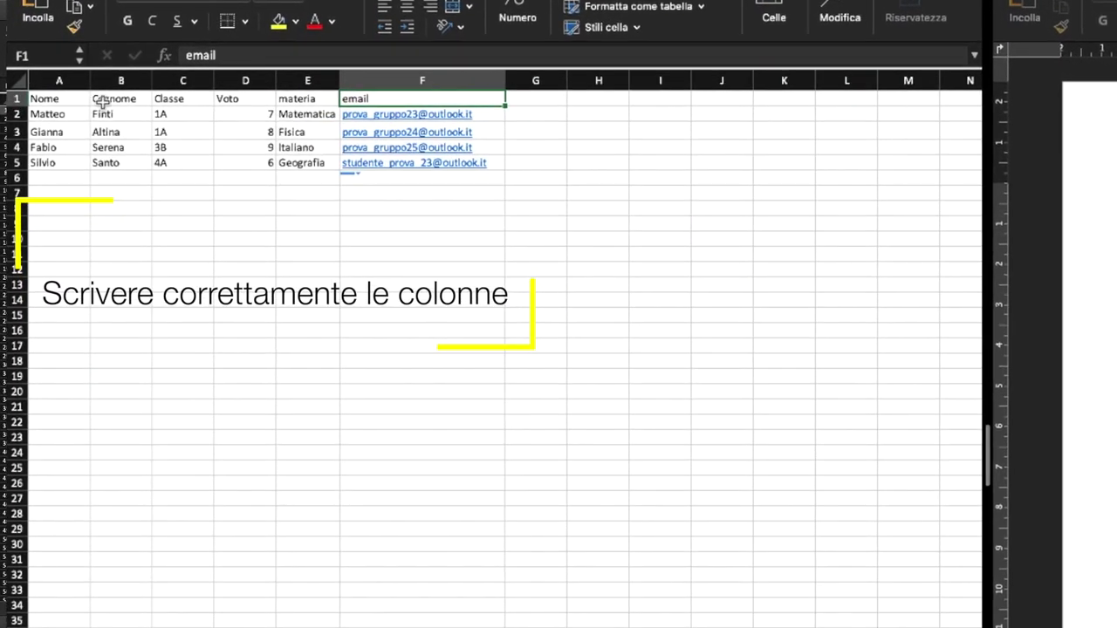
left_click(59, 99)
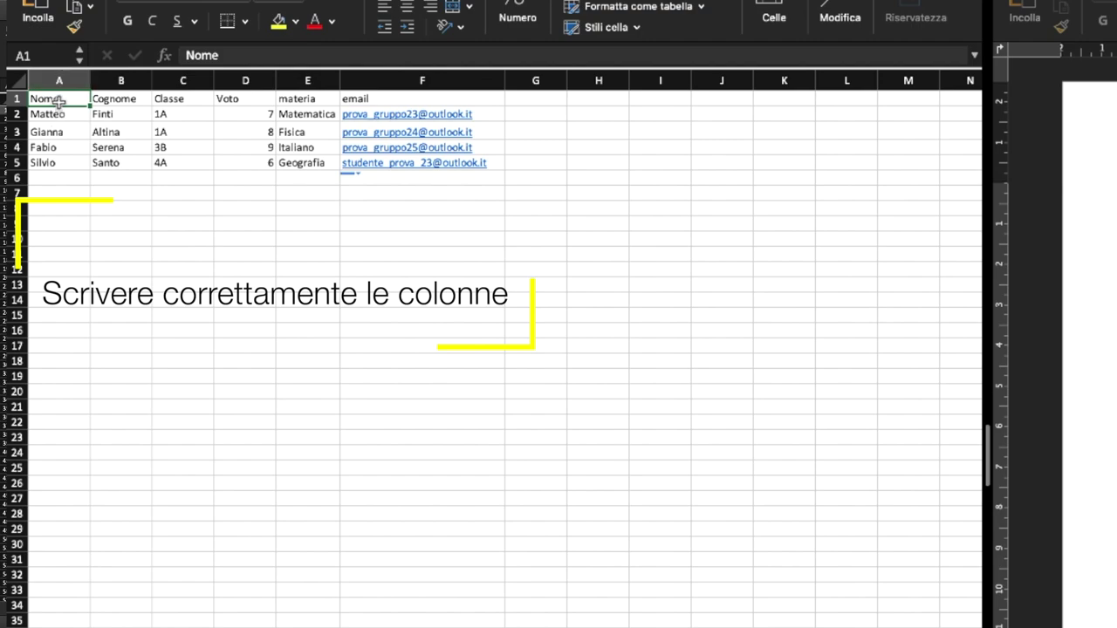
left_click(124, 99)
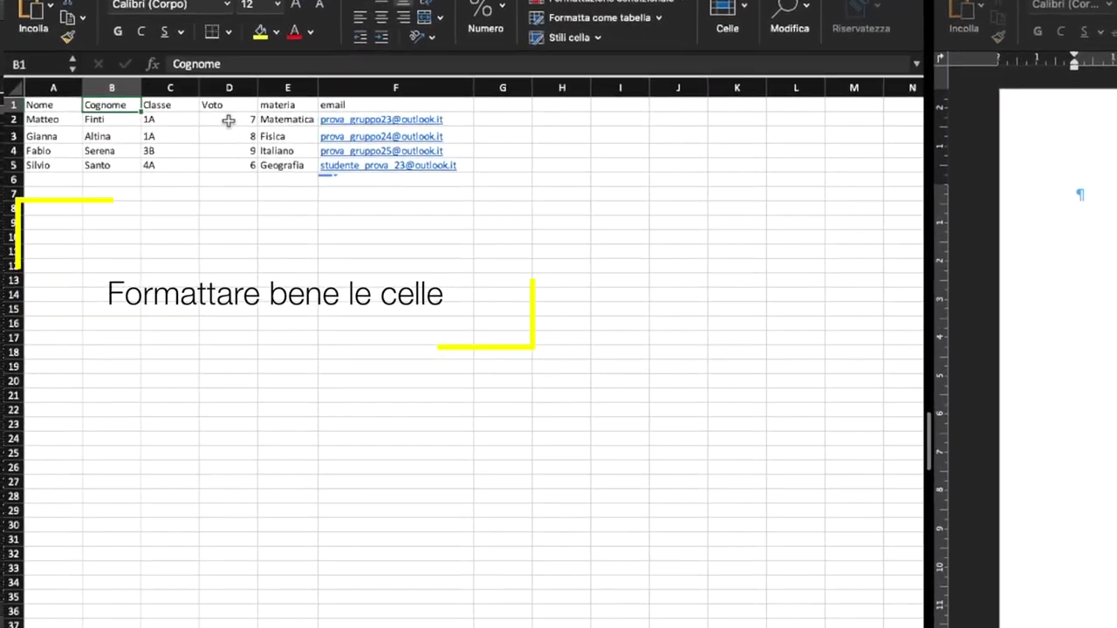
left_click(136, 120)
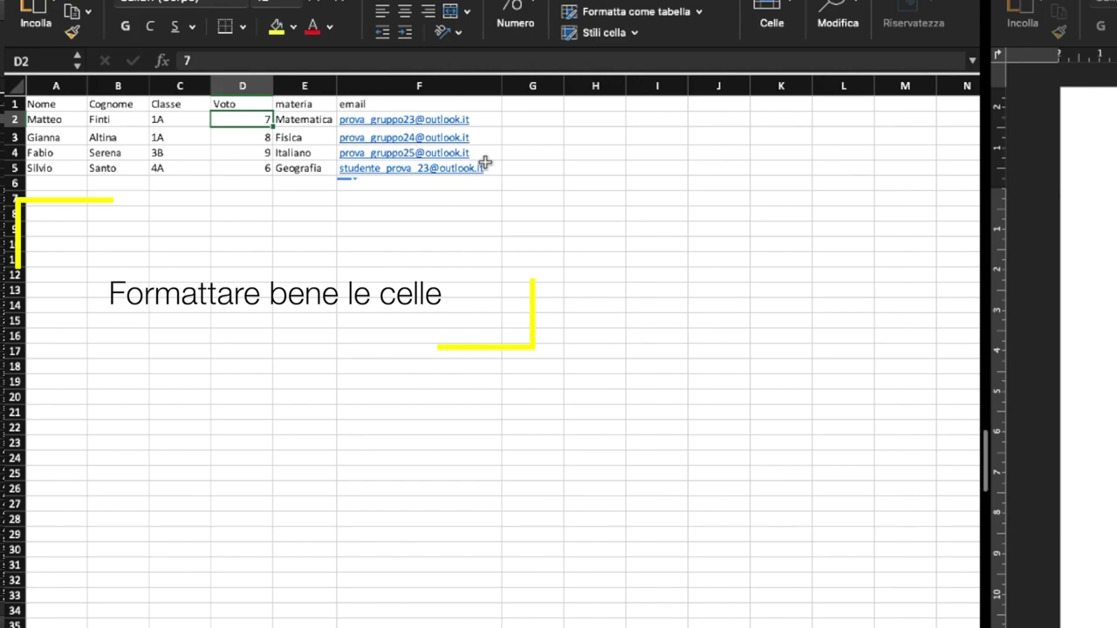
Edit cell D2 so the first student's Matematica grade reads 7.5 instead of 7
key("F2")
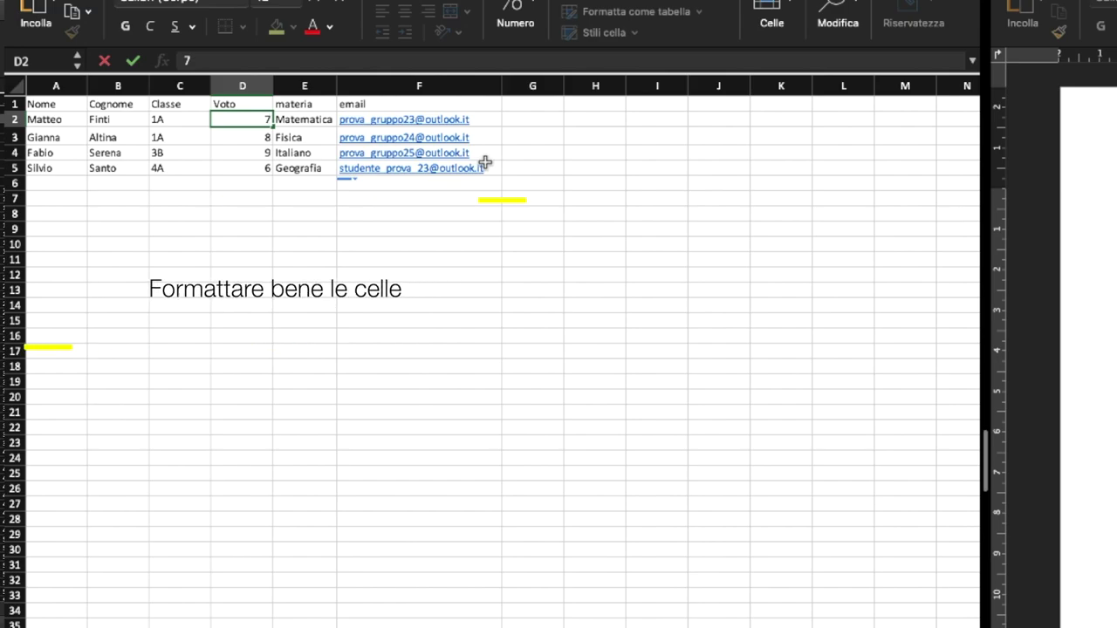
type(".5")
key("Return")
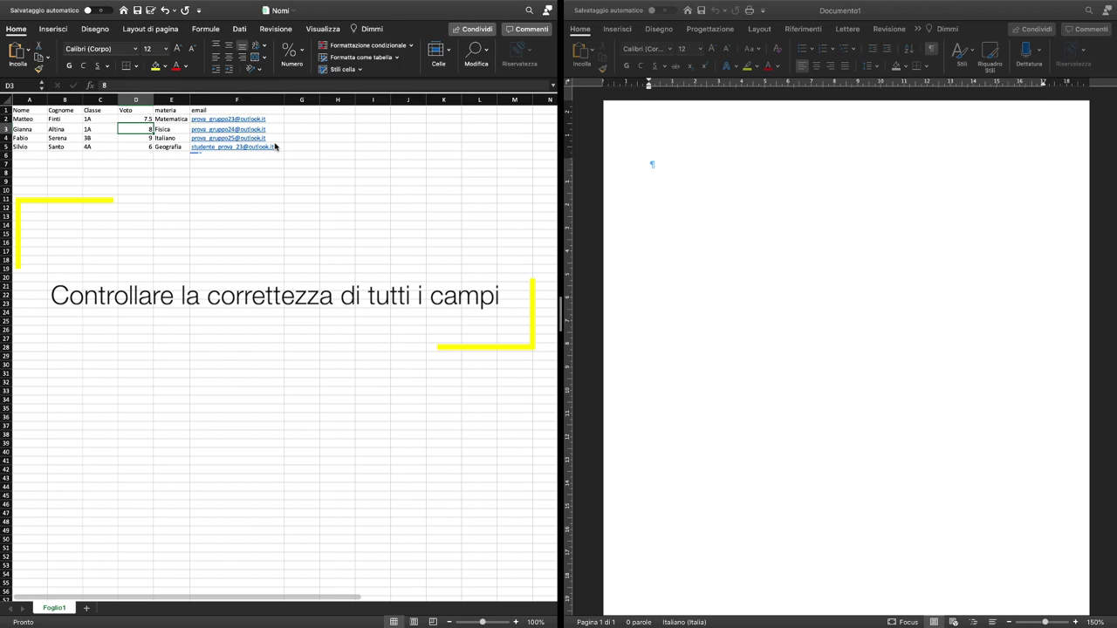
scroll(275, 147, "down", 2)
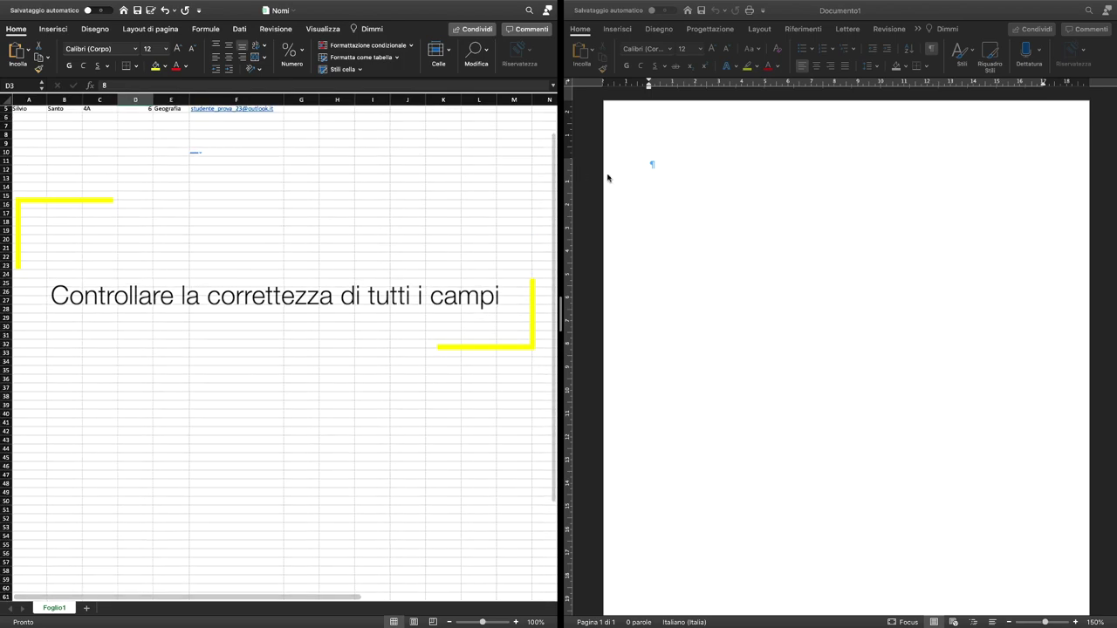
left_click(650, 164)
left_click(468, 171)
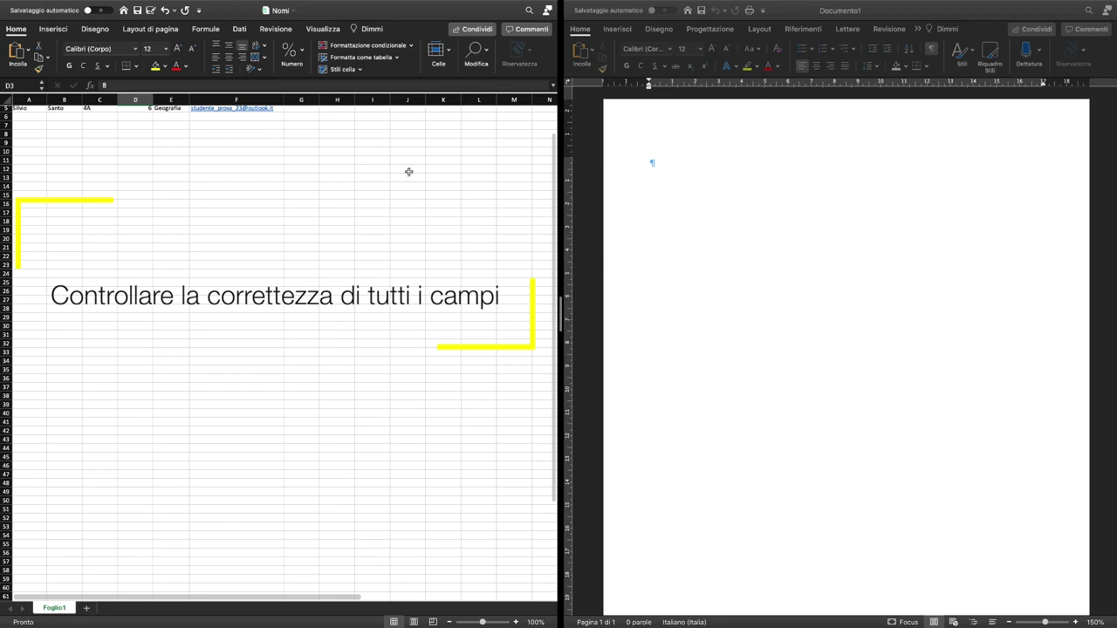
scroll(432, 174, "up", 2)
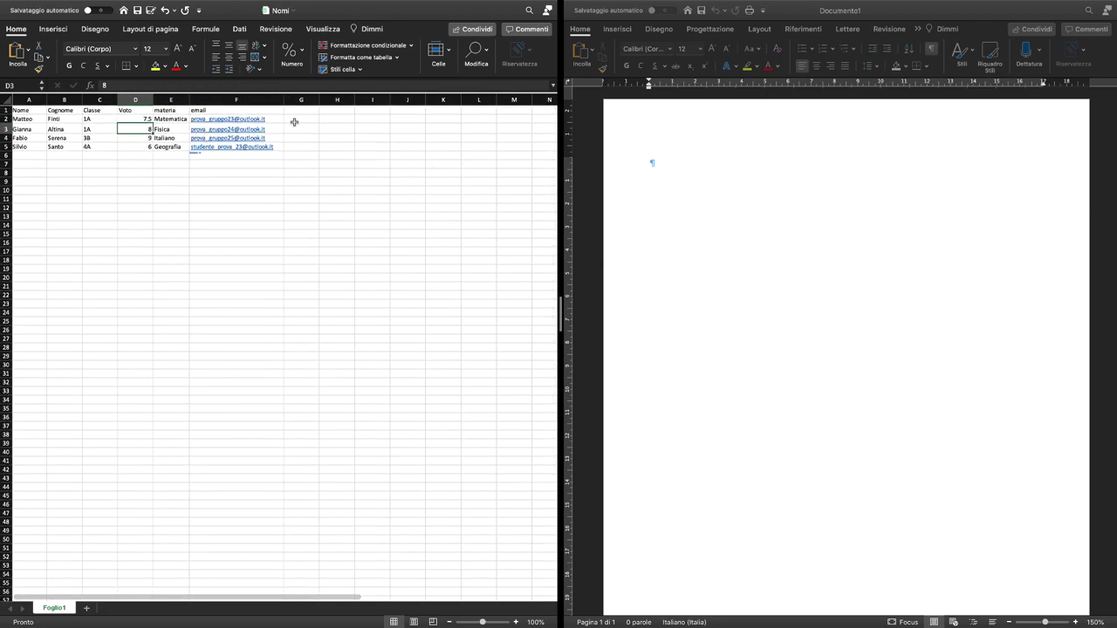
left_click(654, 162)
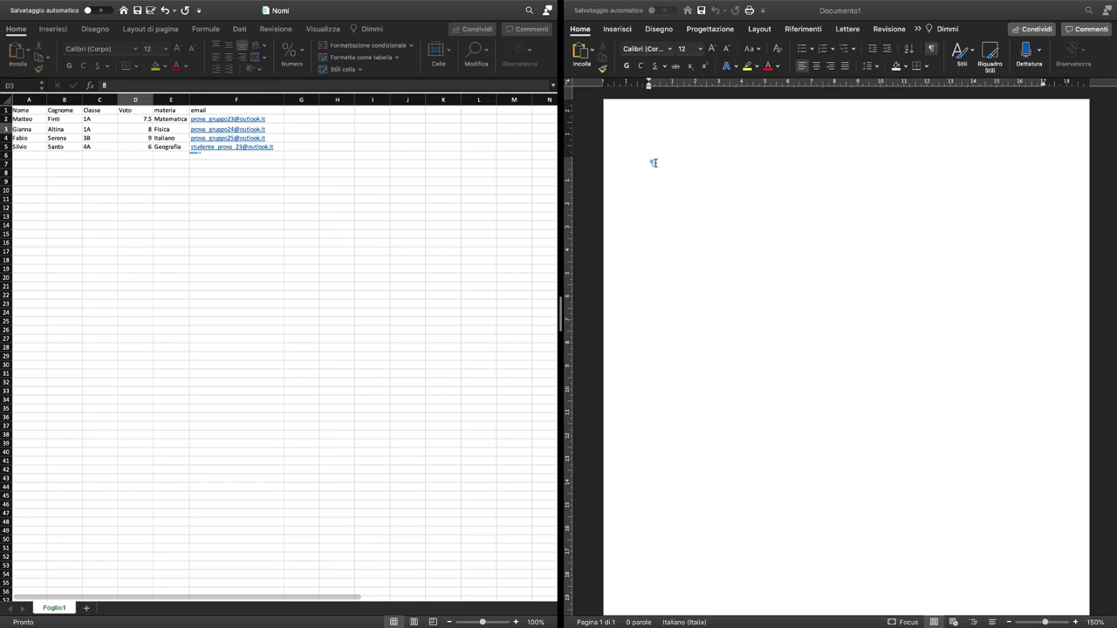
type("Caro")
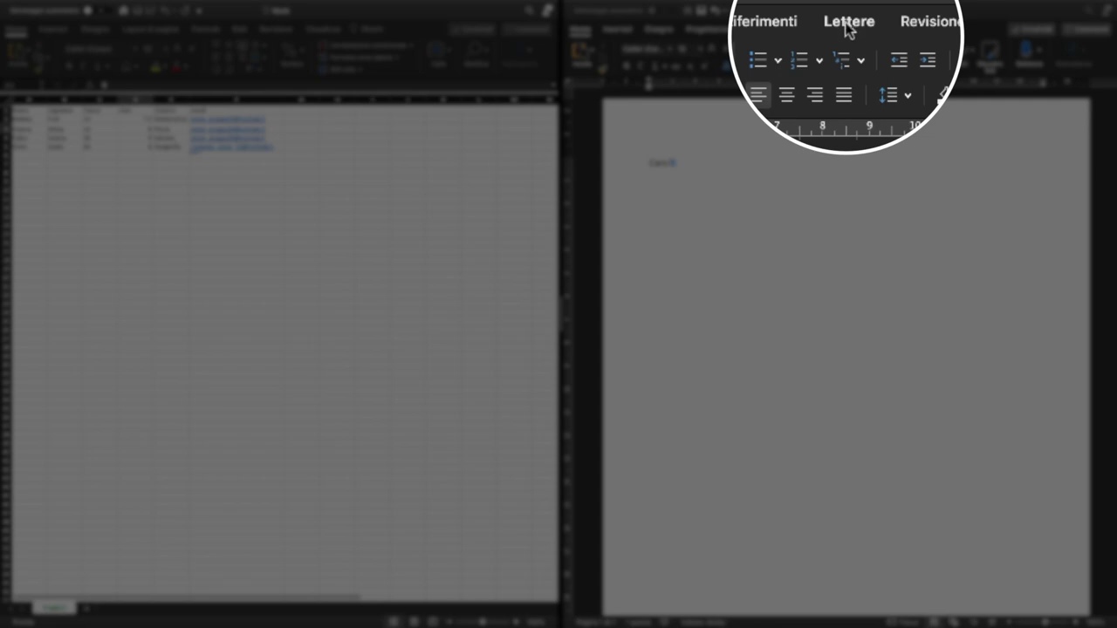
Open the Lettere tab's Seleziona destinatari options for the mail-merge recipient list
left_click(845, 28)
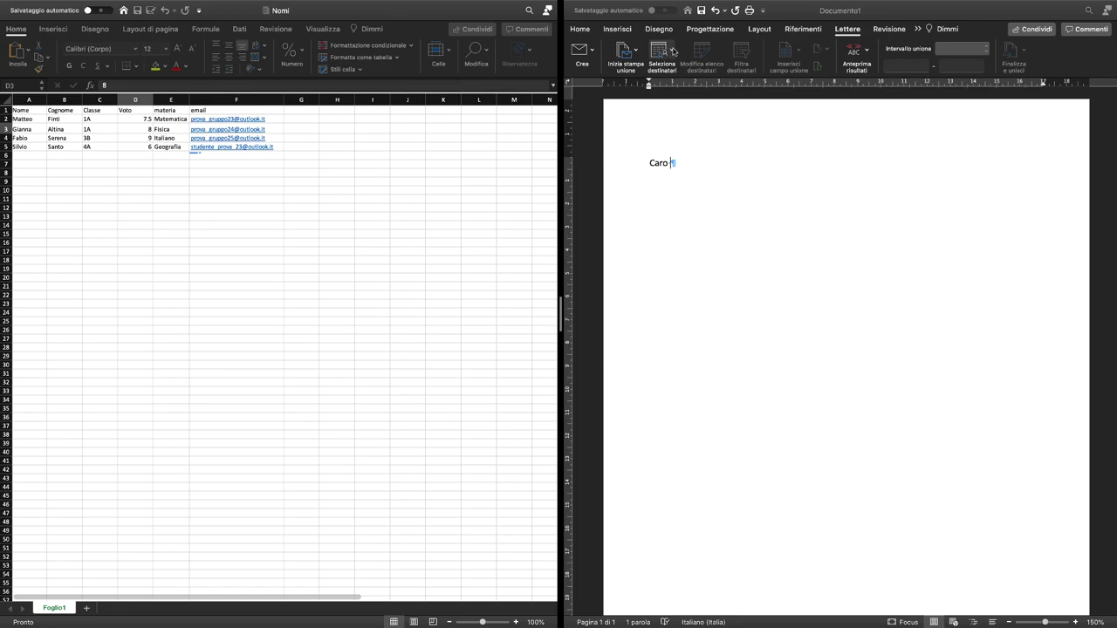
left_click(673, 54)
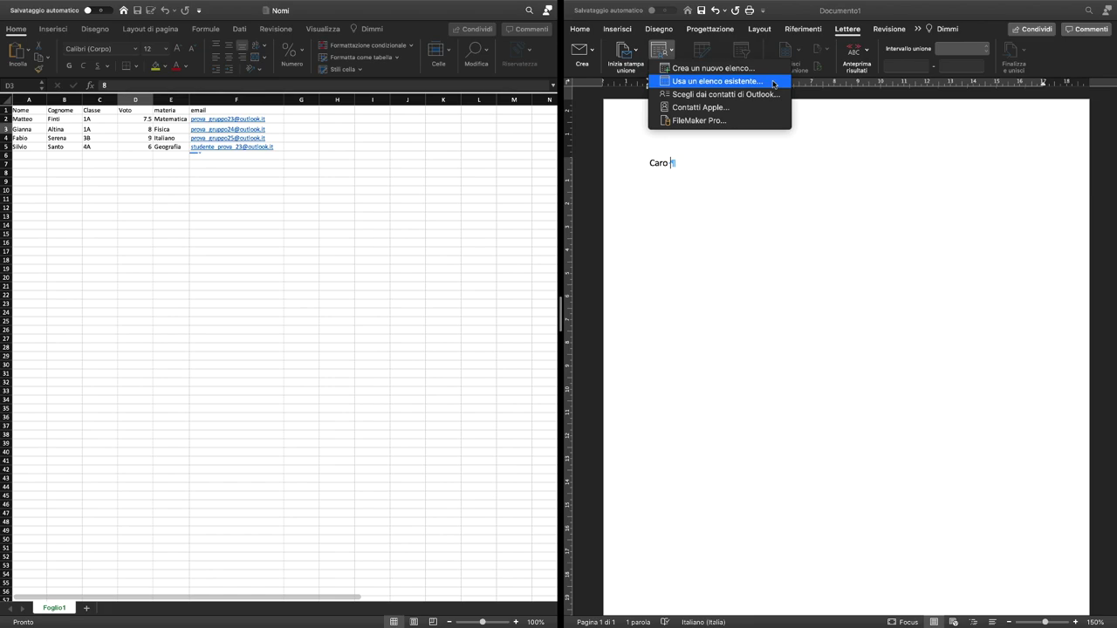
Use the existing Nomi.xlsx workbook's Foglio1 sheet as the recipient list, allowing the converter
left_click(691, 82)
left_click(559, 154)
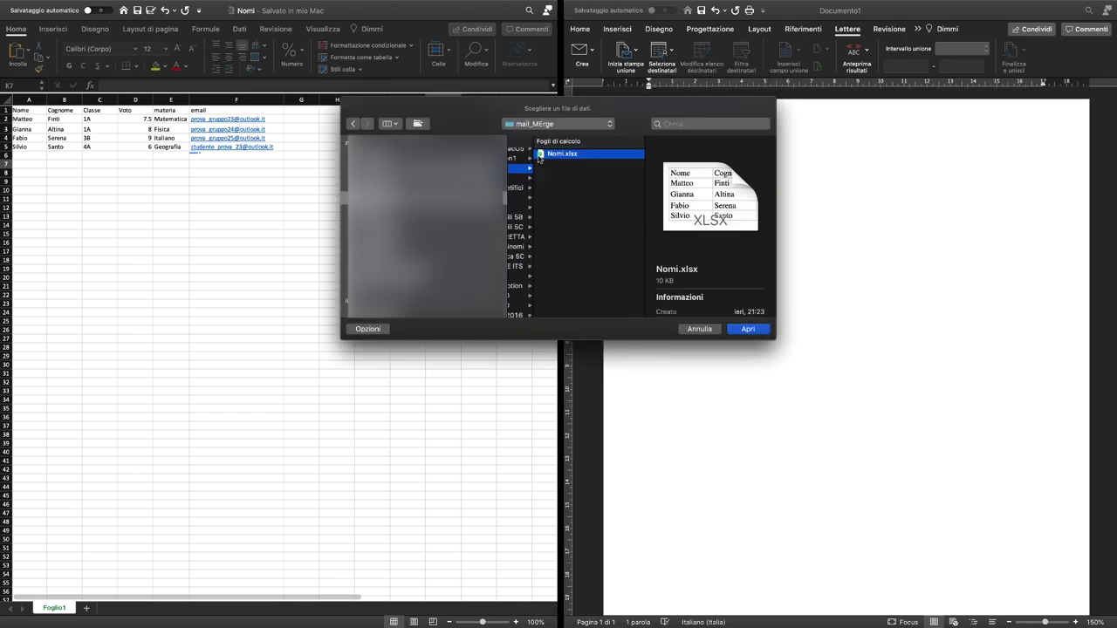
double_click(559, 153)
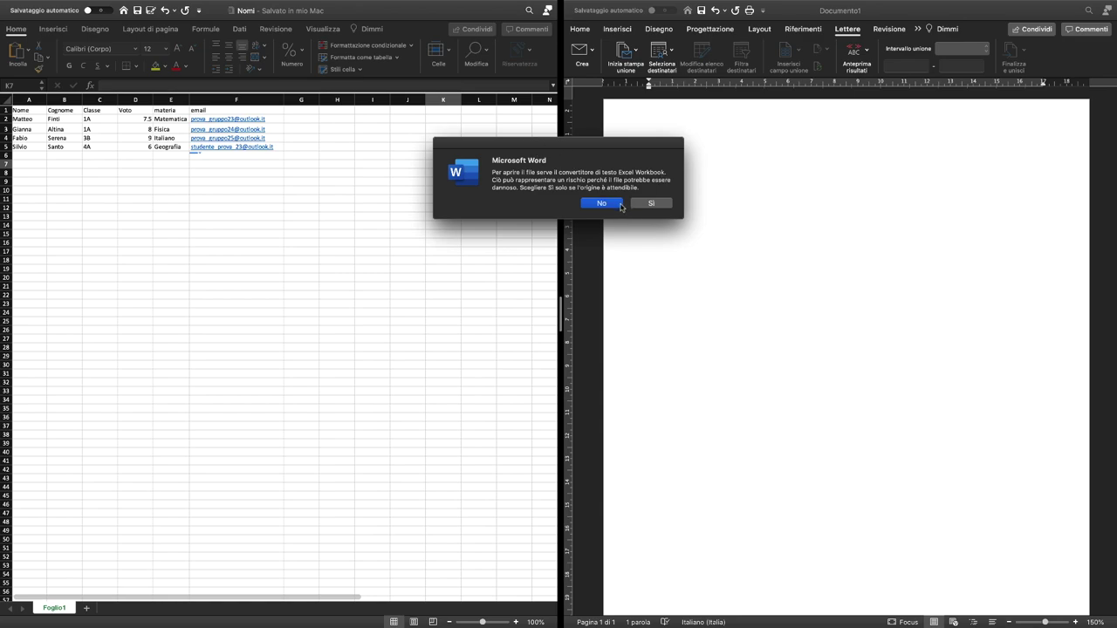
left_click(656, 205)
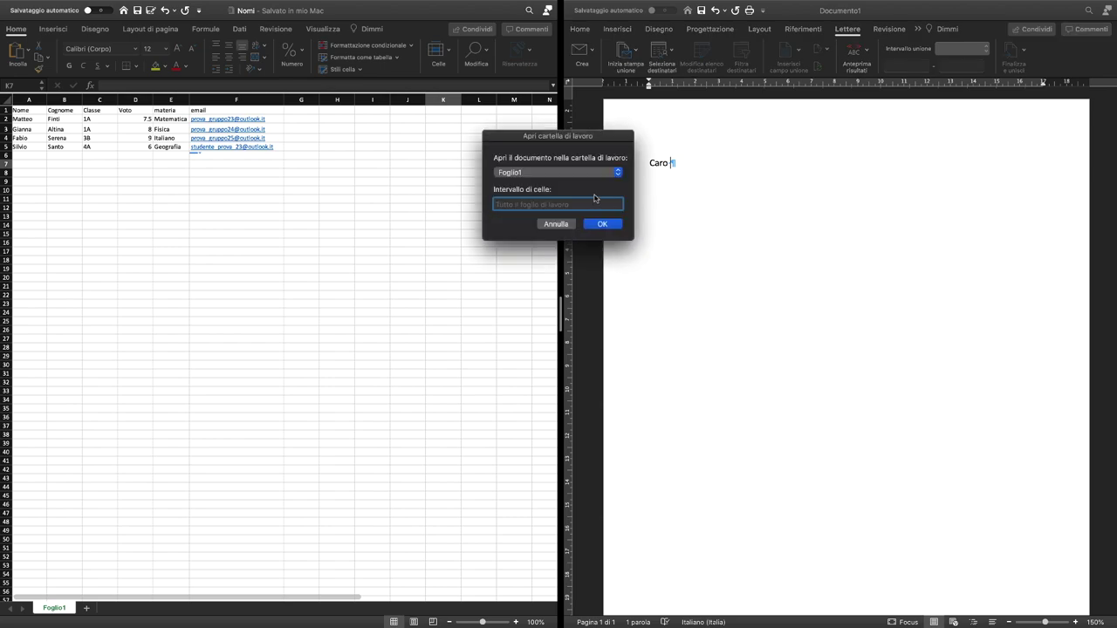
left_click(601, 175)
left_click(600, 174)
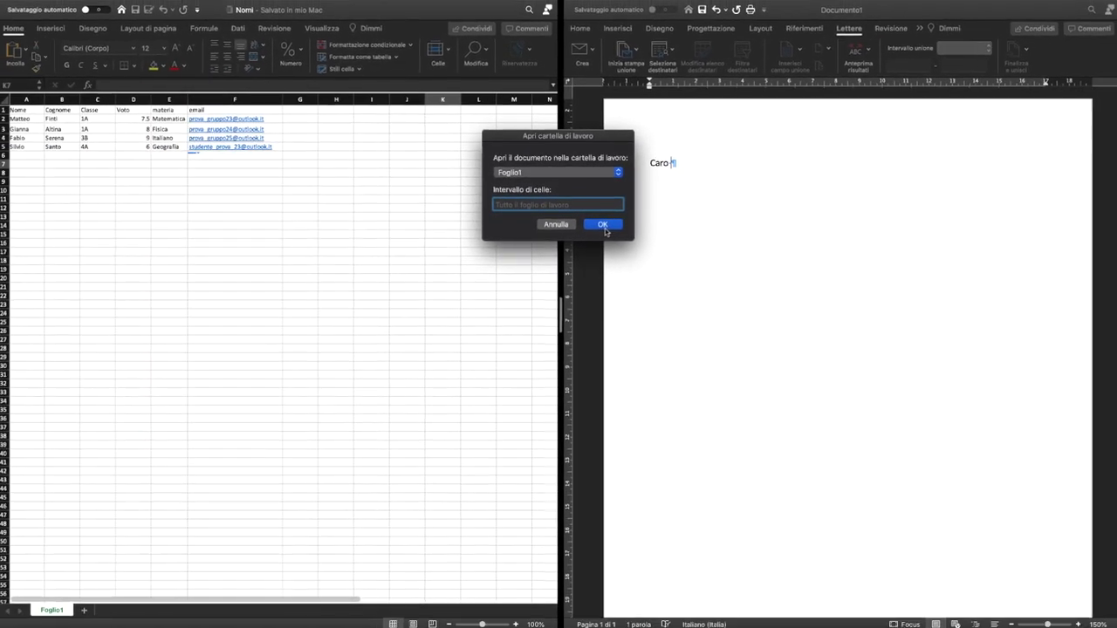
left_click(617, 242)
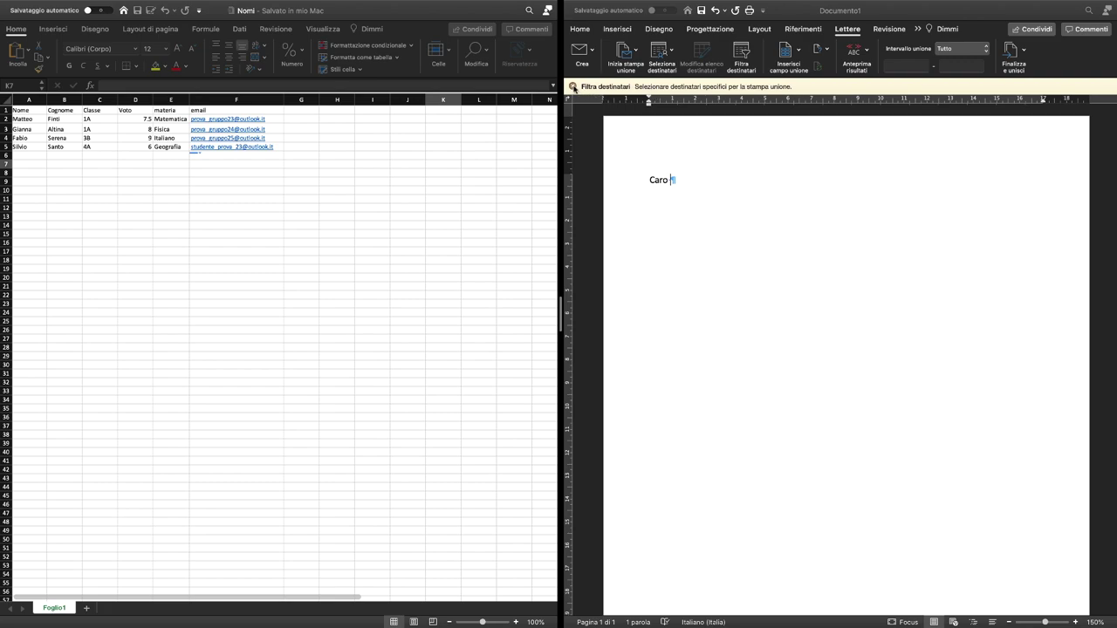
left_click(572, 87)
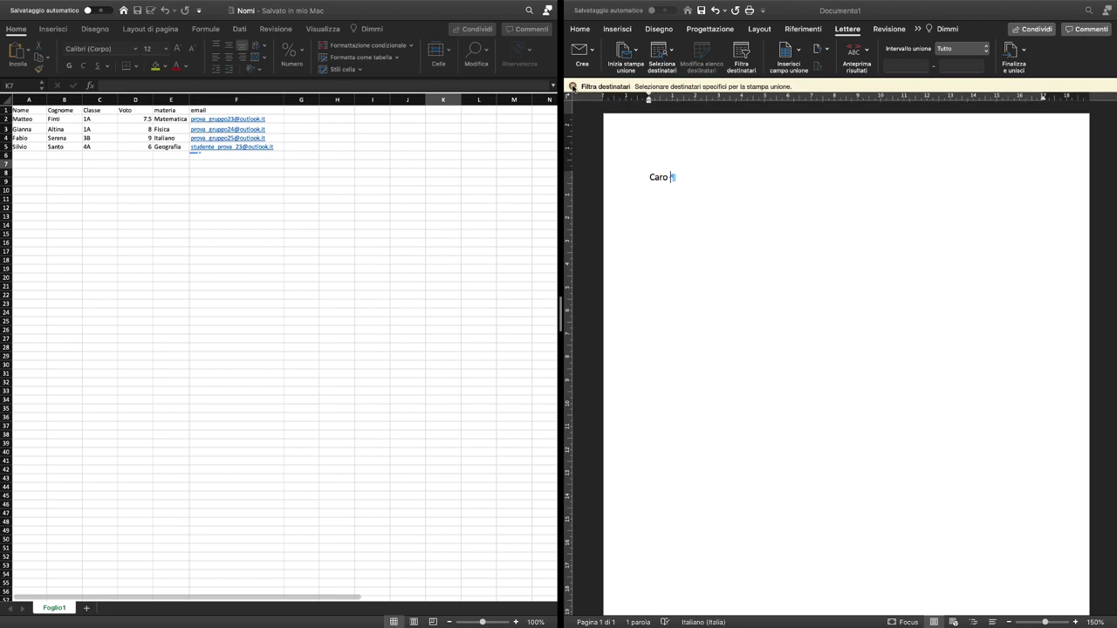
Insert the «Nome» merge field after 'Caro', checking the Excel header row first
left_click(678, 166)
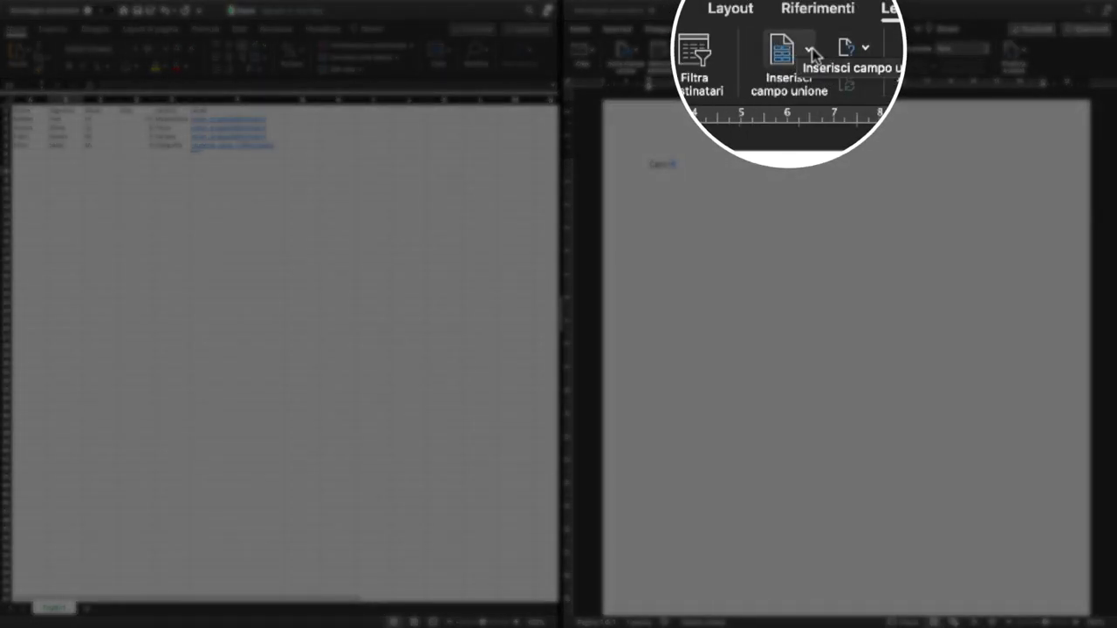
left_click(800, 54)
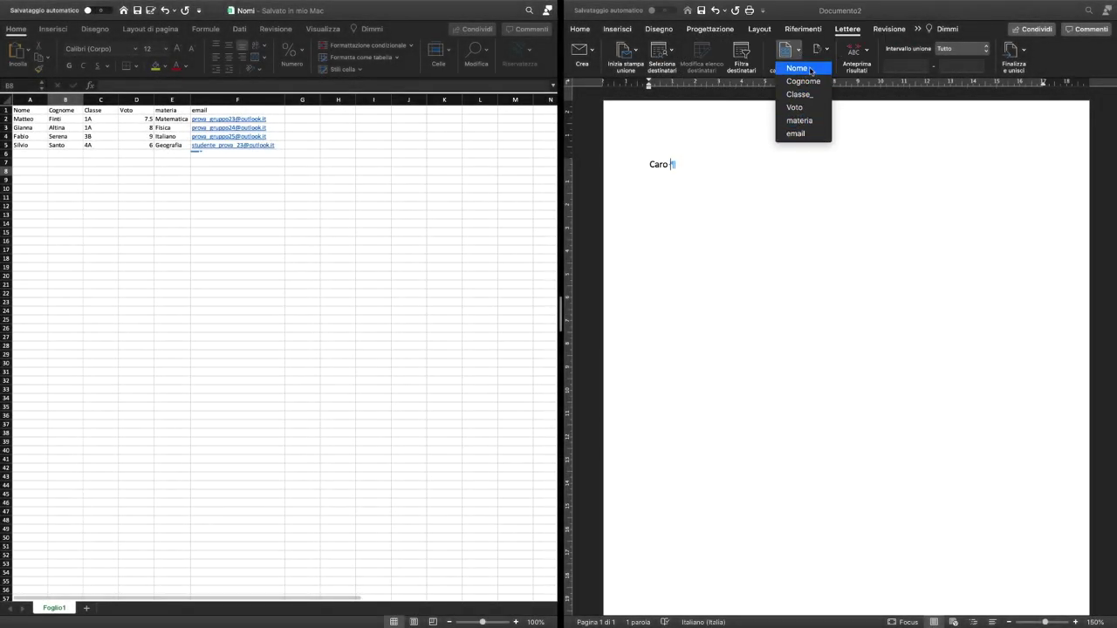
left_click(103, 111)
left_click_drag(24, 111, 127, 112)
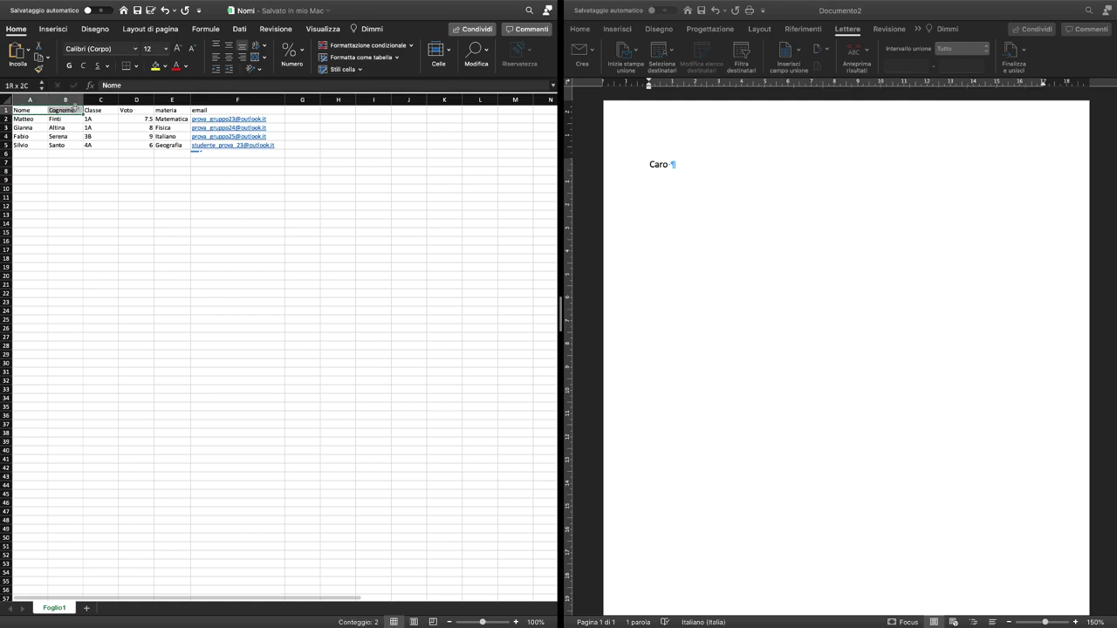
left_click_drag(127, 112, 220, 112)
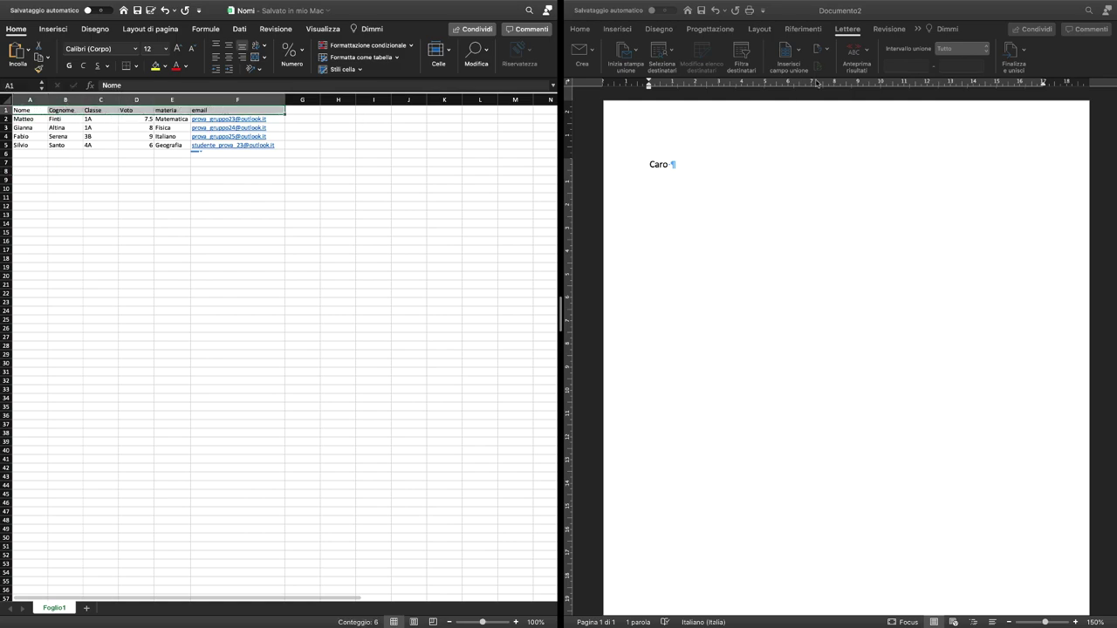
left_click(789, 15)
left_click(797, 50)
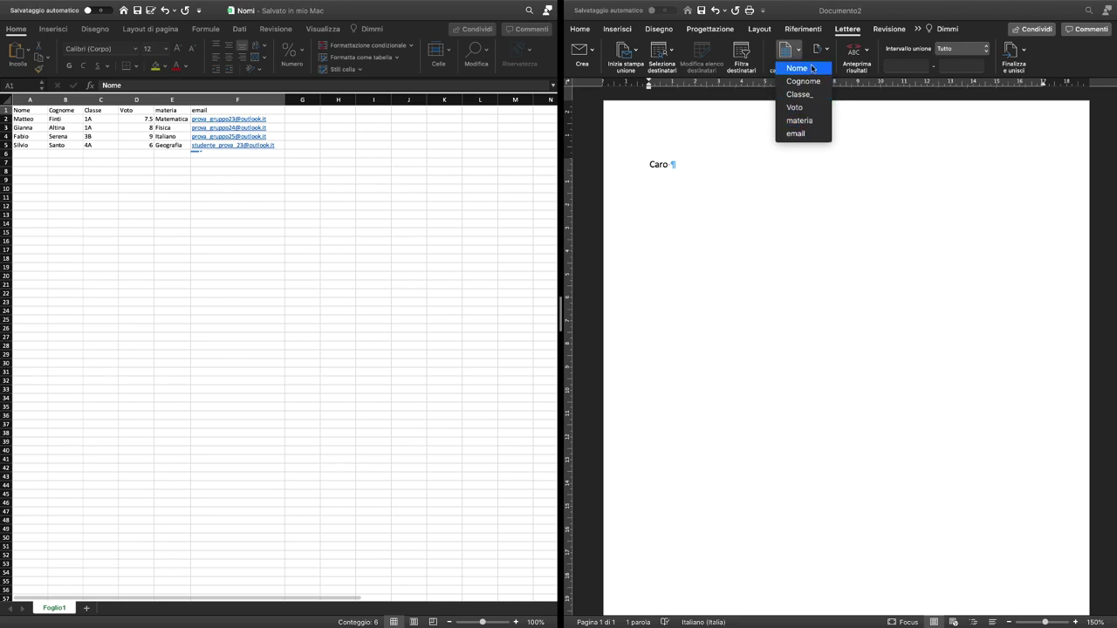
left_click(812, 68)
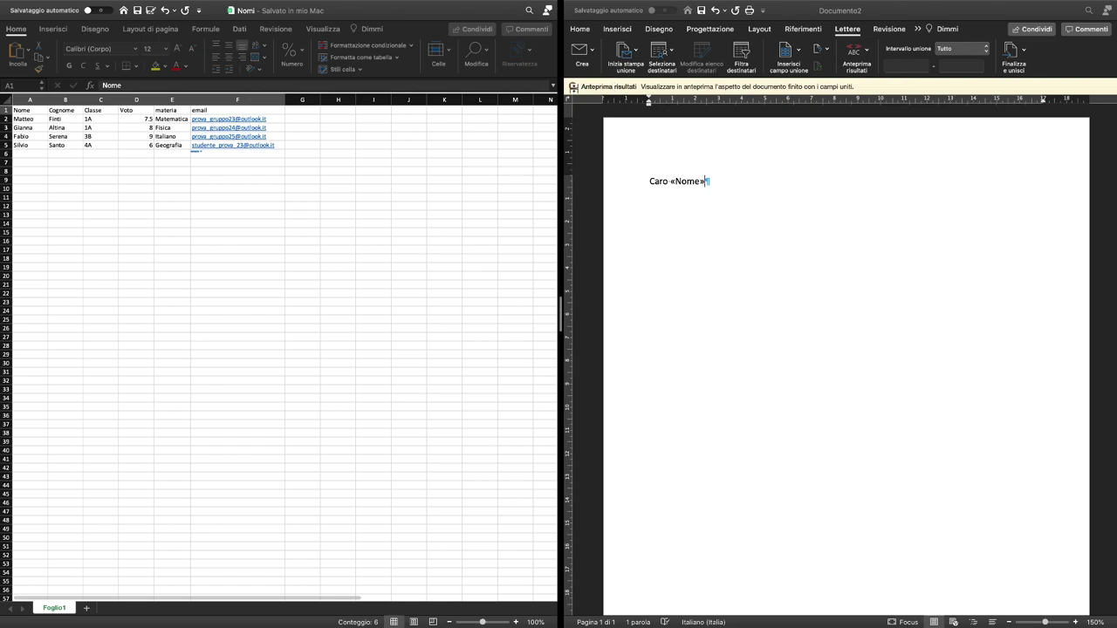
Add the line 'Il consiglio di calsse della «Classe_» ti comunica che hai conseguito la votazione'
left_click(572, 85)
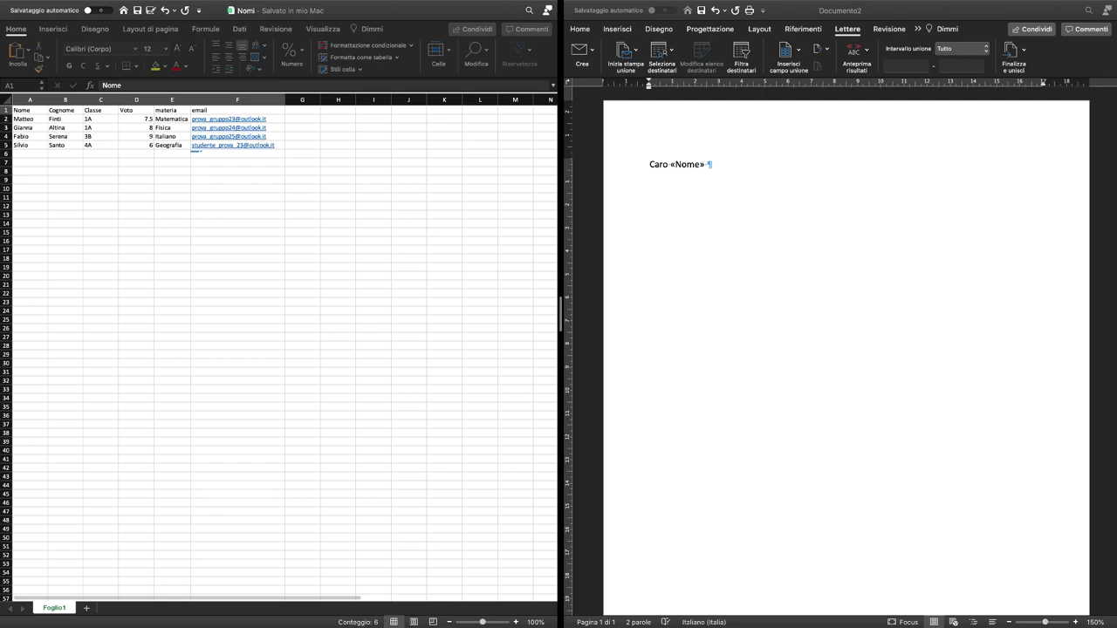
key("Return")
type("Il consiglio ")
type("di calsse della")
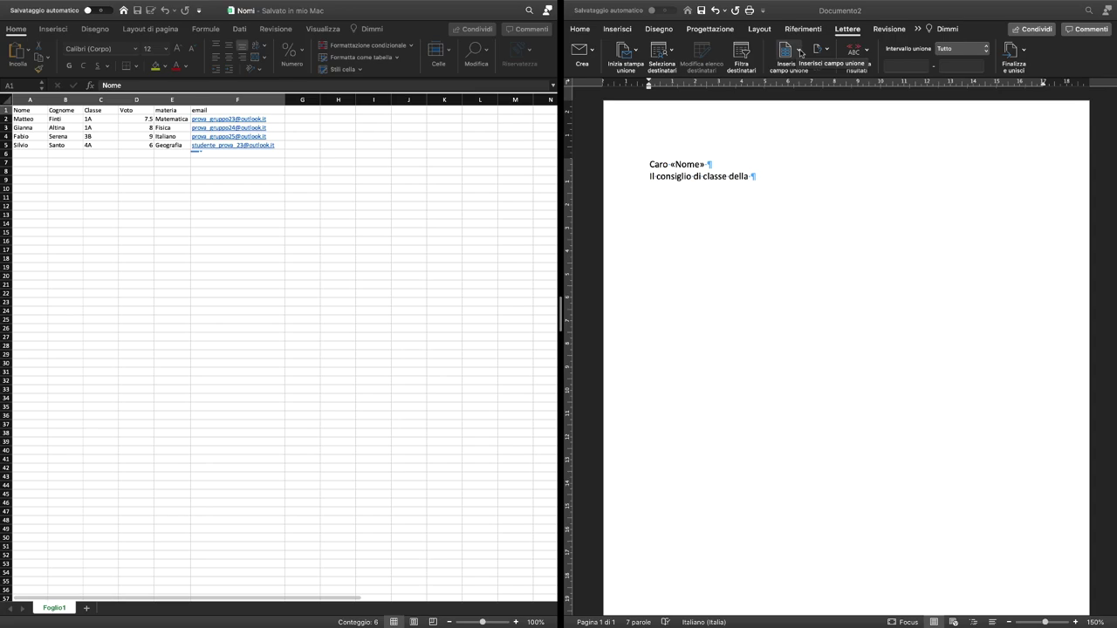
left_click(800, 52)
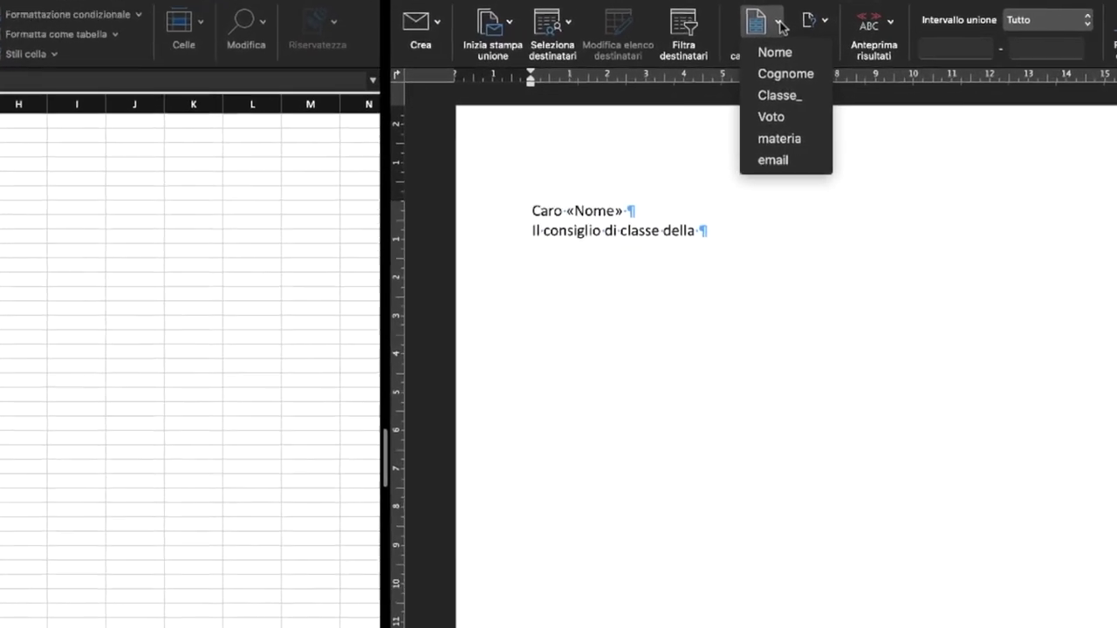
left_click(781, 96)
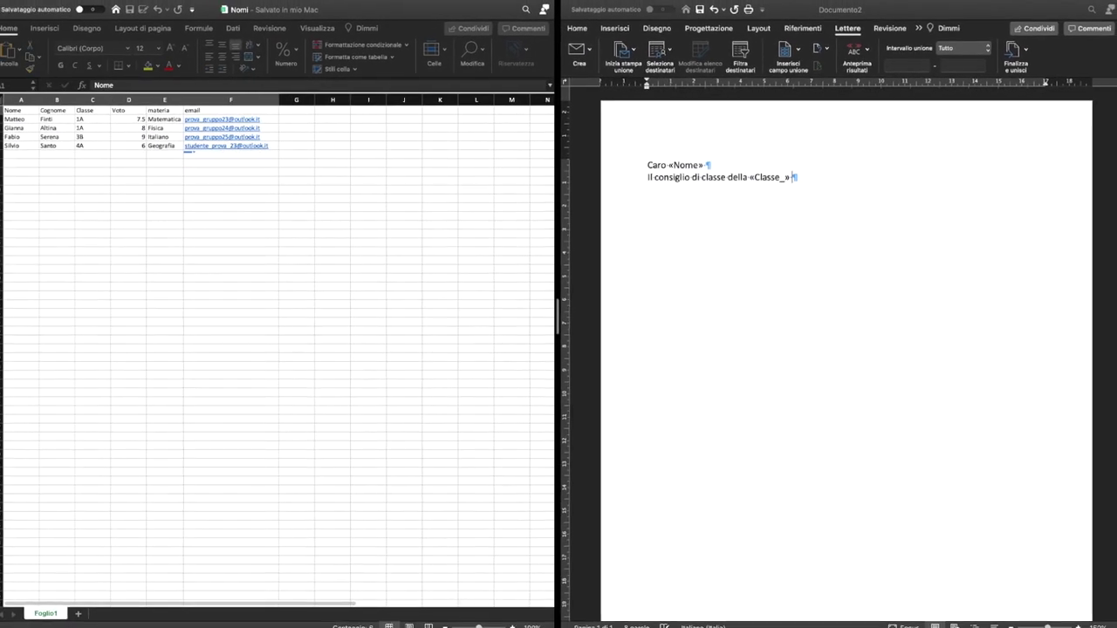
type("ti comunica che hai conseguito la votazione")
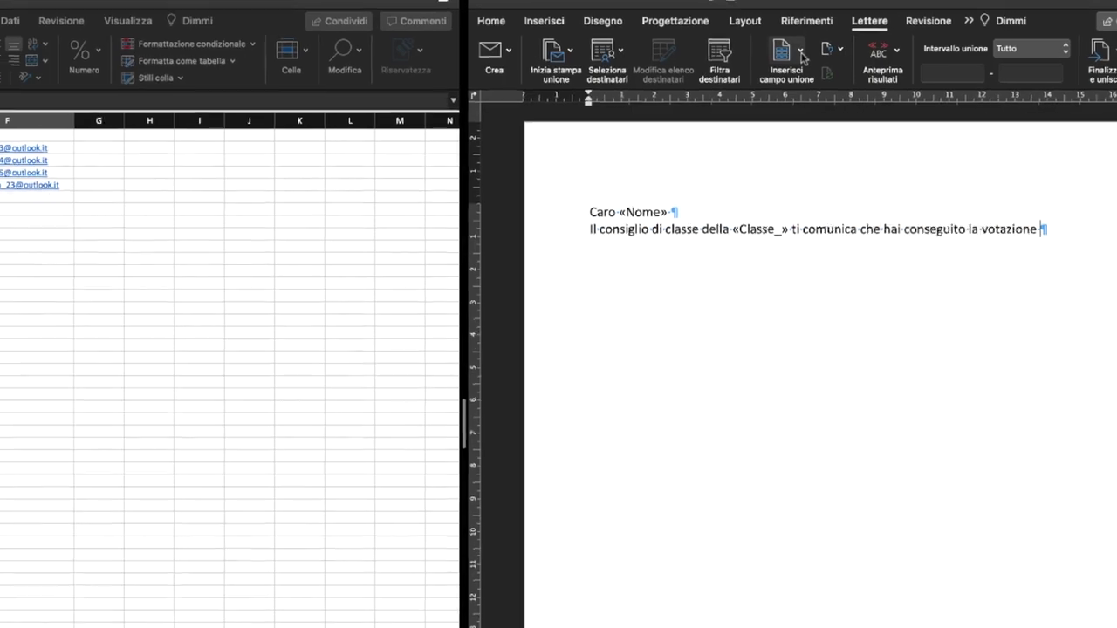
Finish the sentence with «Voto» in «materia» and a period, then start a new paragraph
left_click(801, 55)
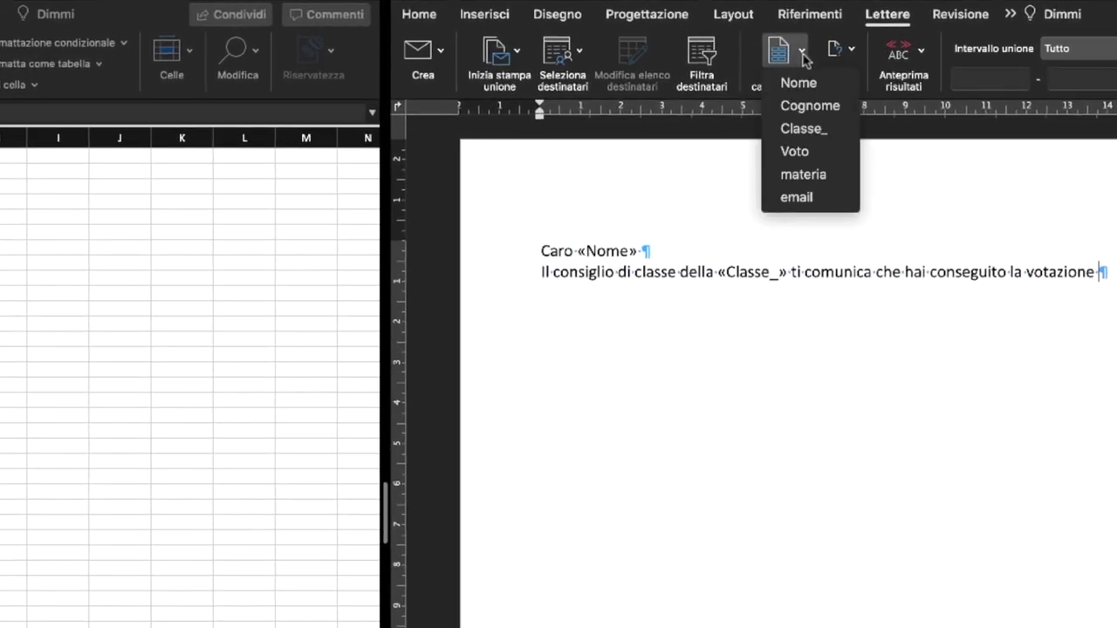
left_click(808, 154)
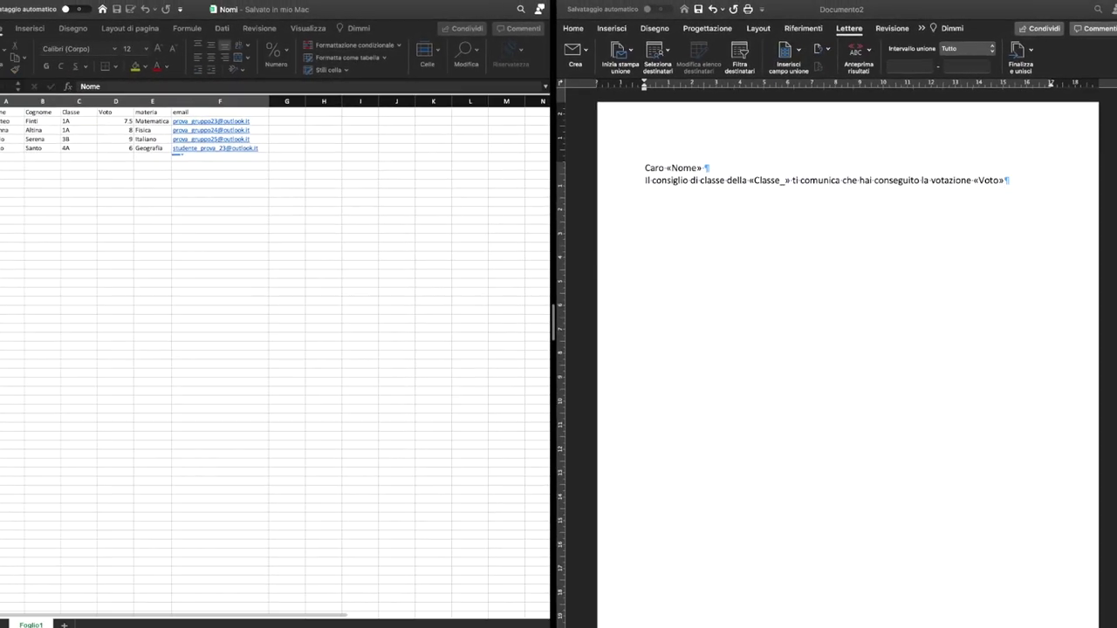
type(" in")
left_click(797, 54)
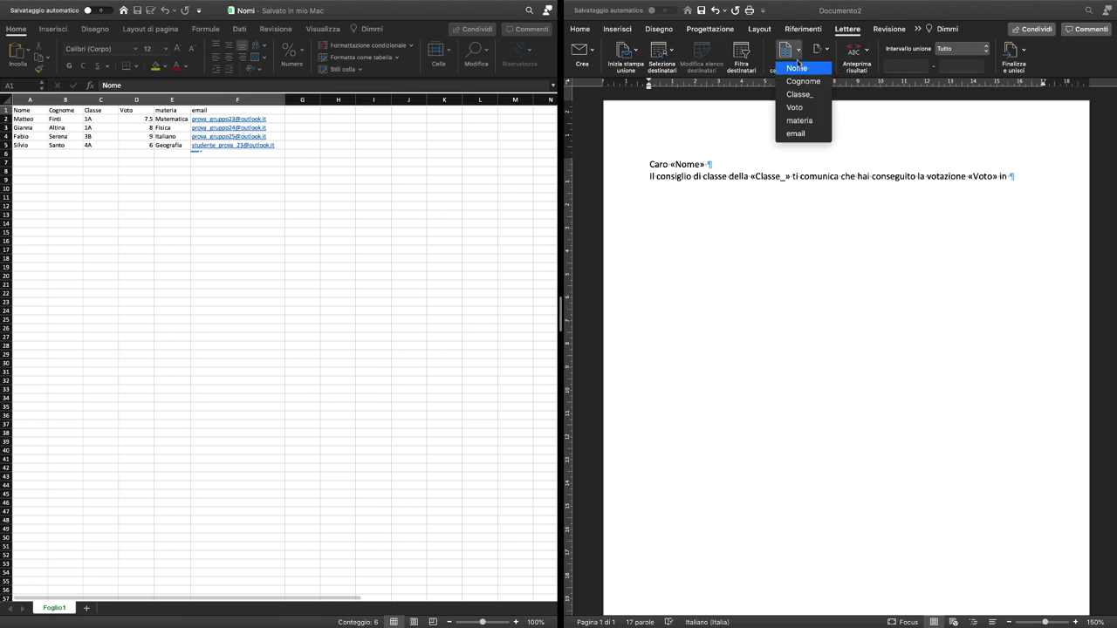
left_click(799, 121)
type(".")
key("Return")
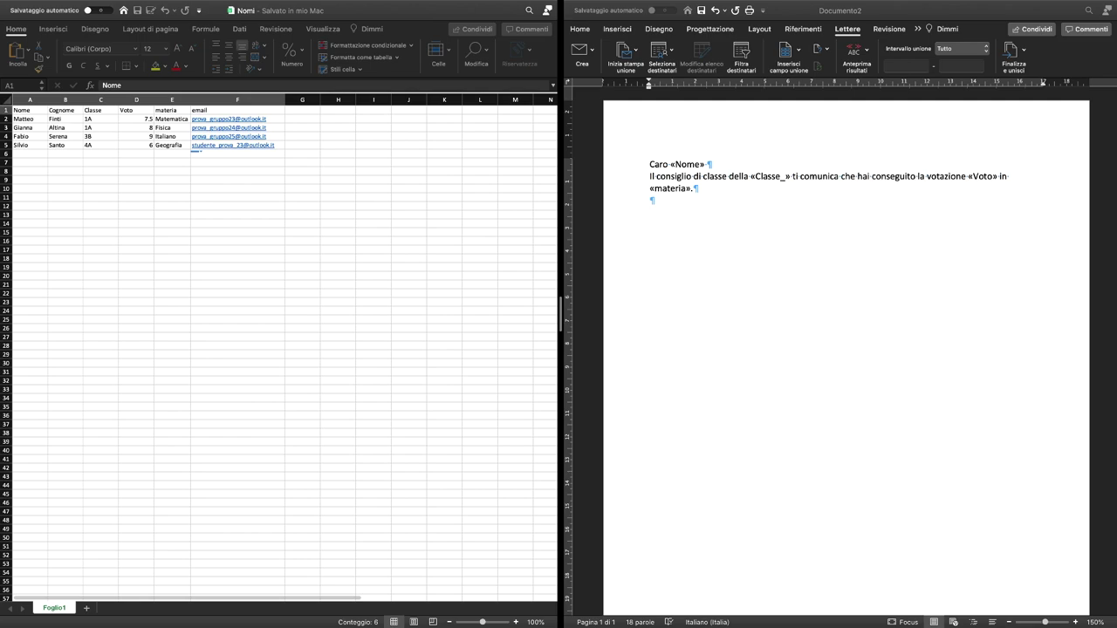
Add the sign-off line 'Consiglio di classe «Classe_»'
key("Return")
type("Consiglio di ")
type("classe")
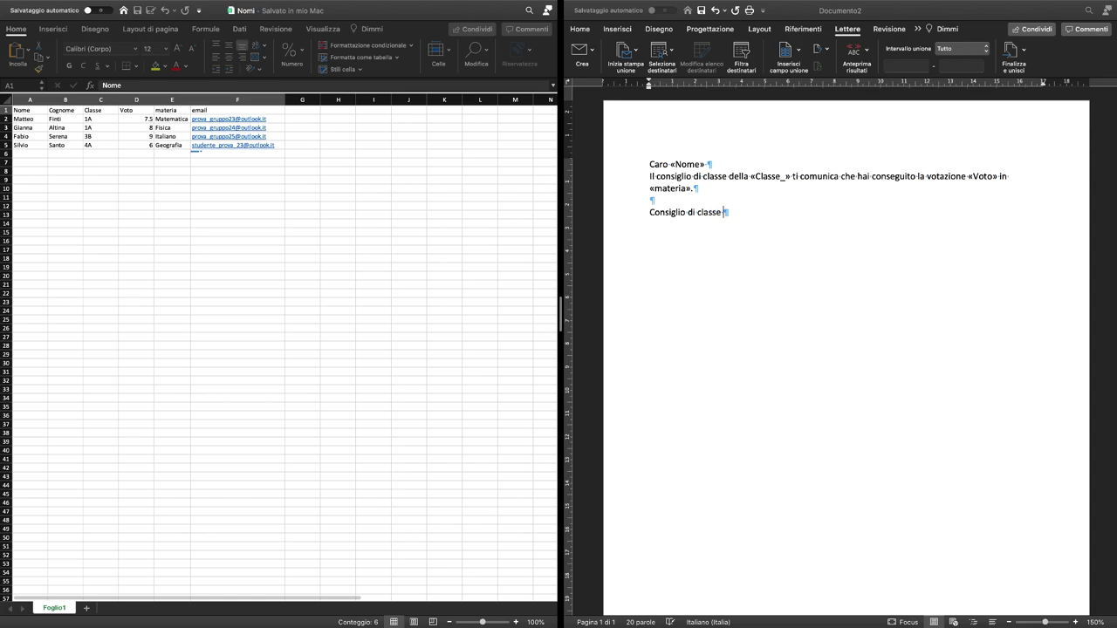
left_click(798, 50)
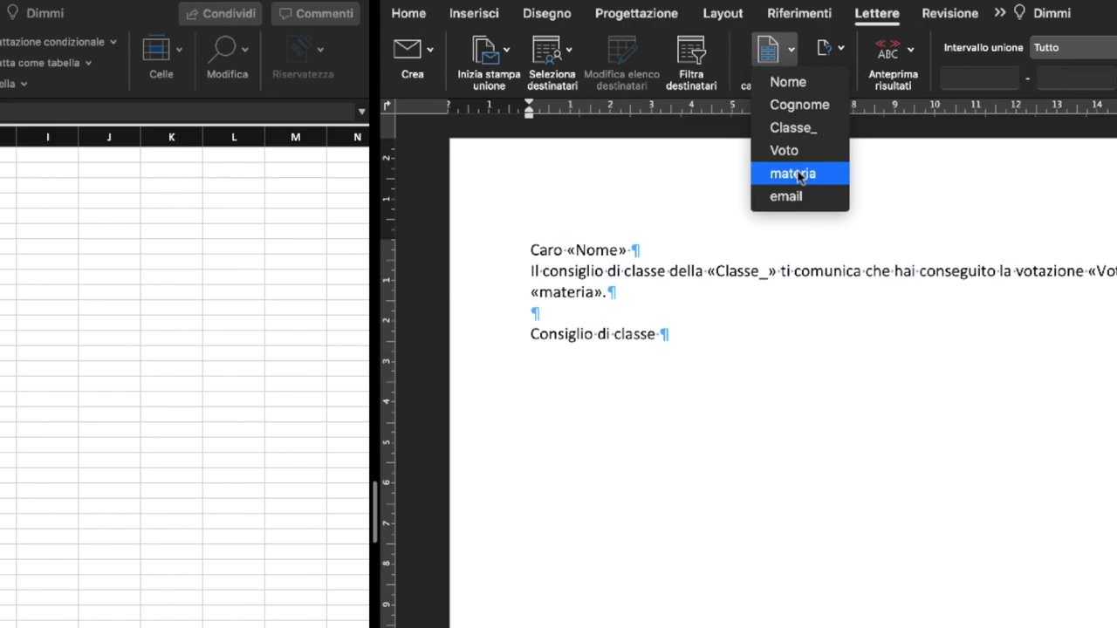
left_click(794, 127)
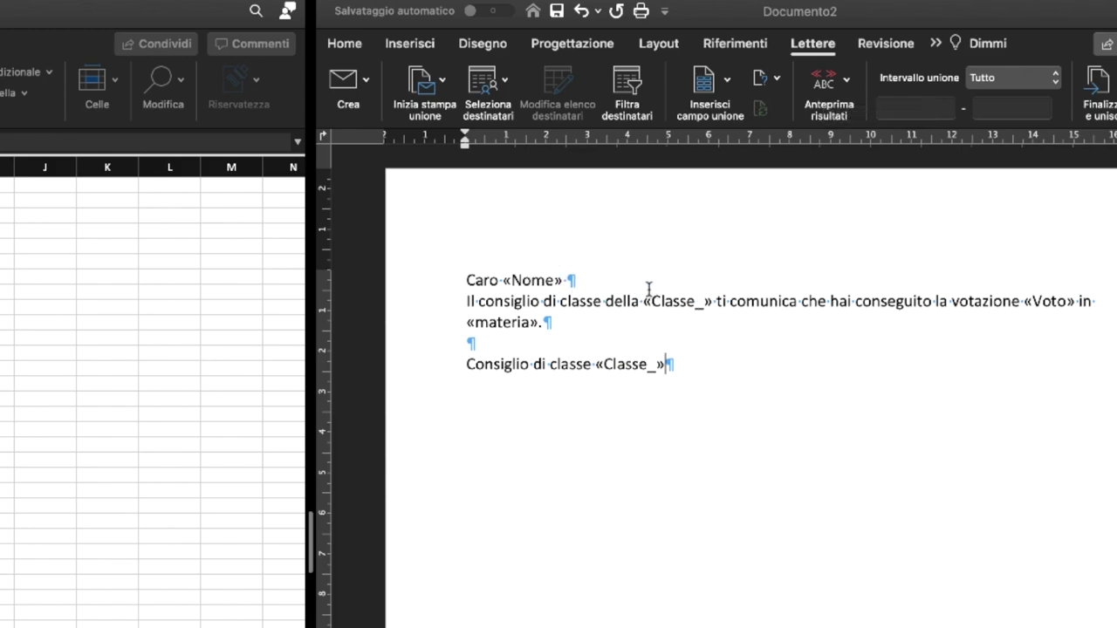
Preview the letter with real student data and delete the stray space after the name
left_click(822, 78)
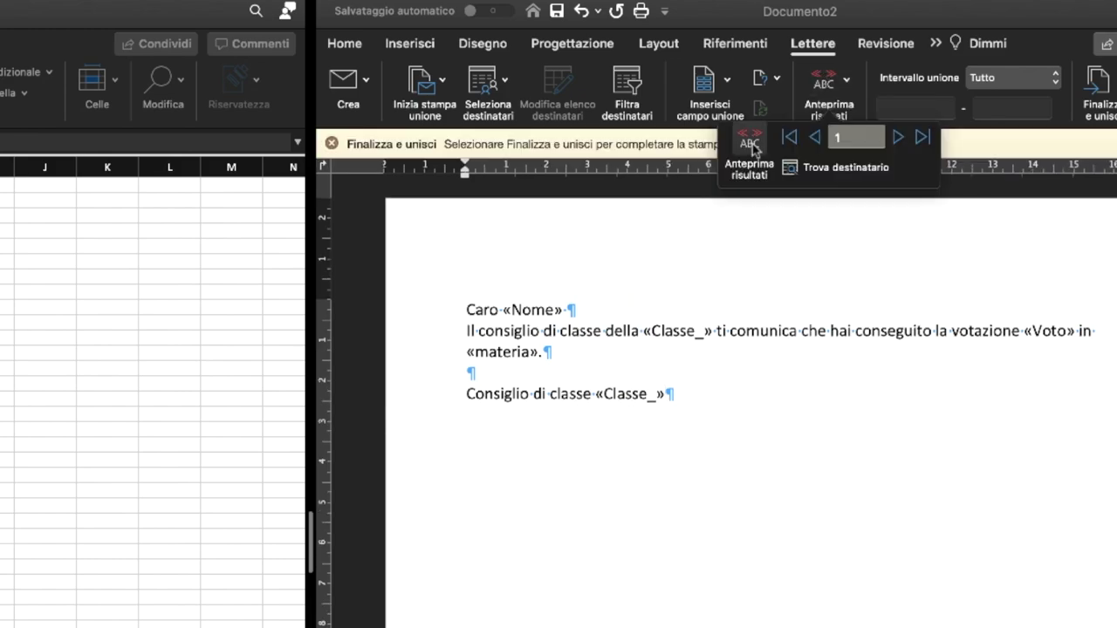
left_click(750, 147)
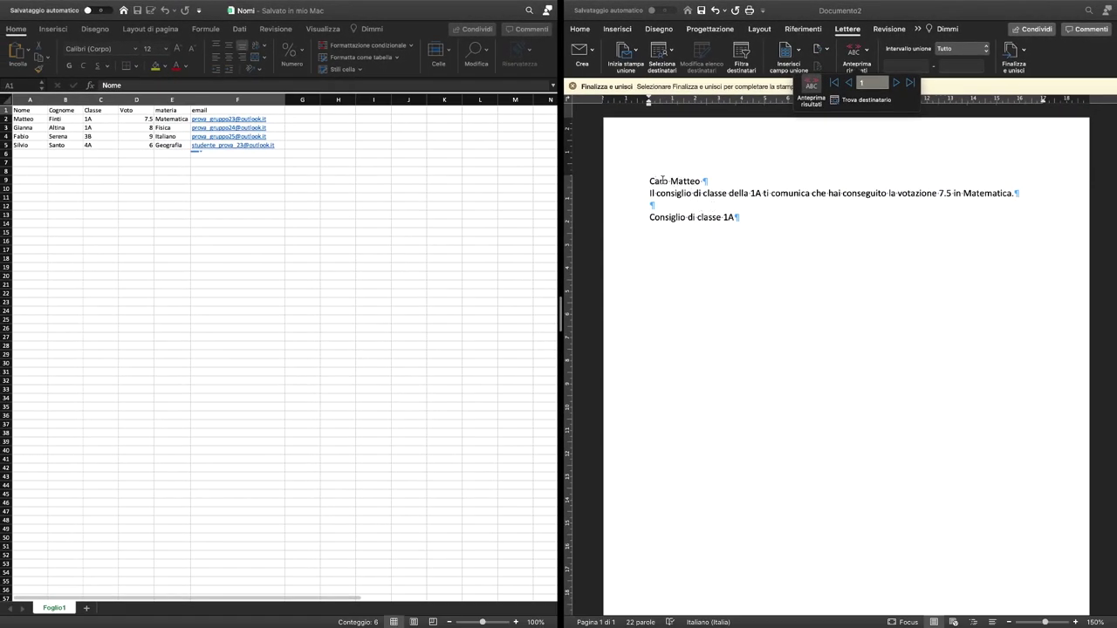
left_click(572, 85)
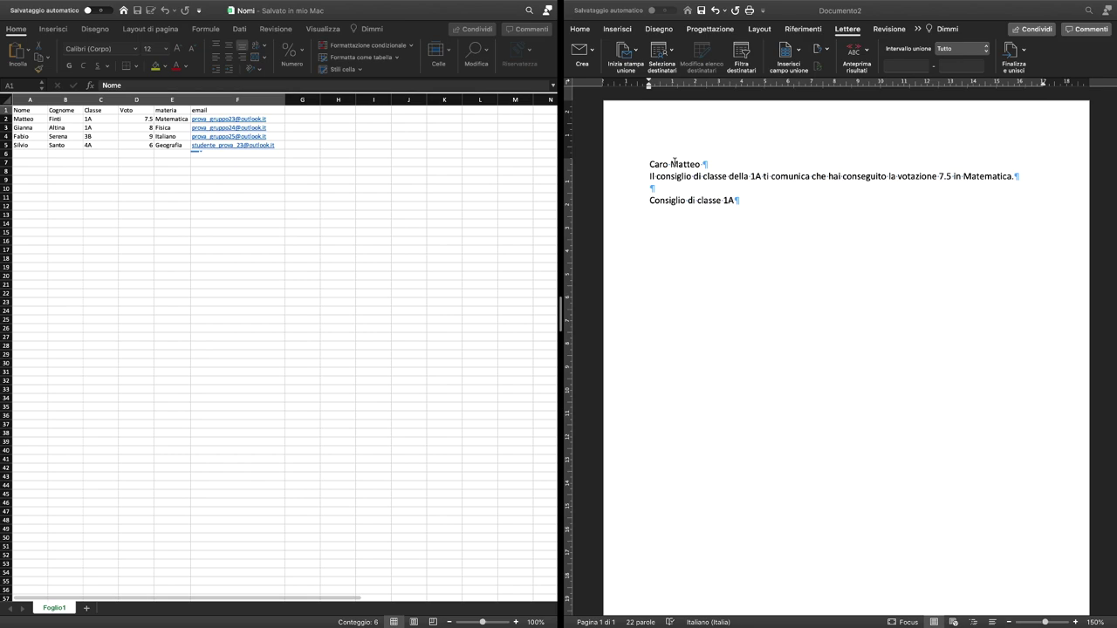
key("BackSpace")
Step through records 1 to 4 and back to the first student's letter
left_click(869, 52)
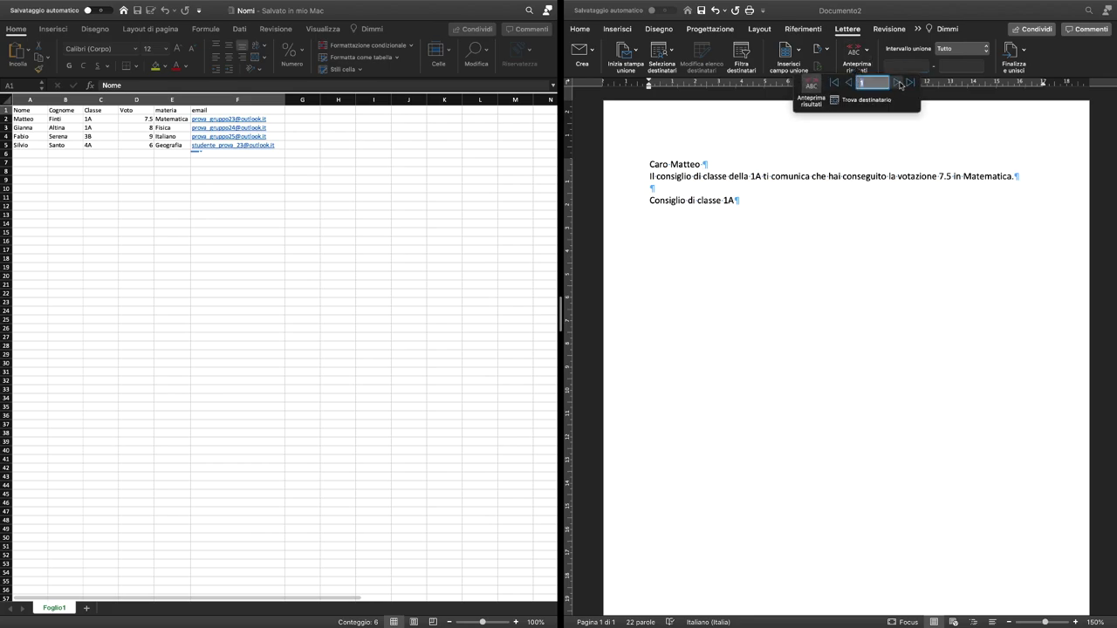
left_click(902, 85)
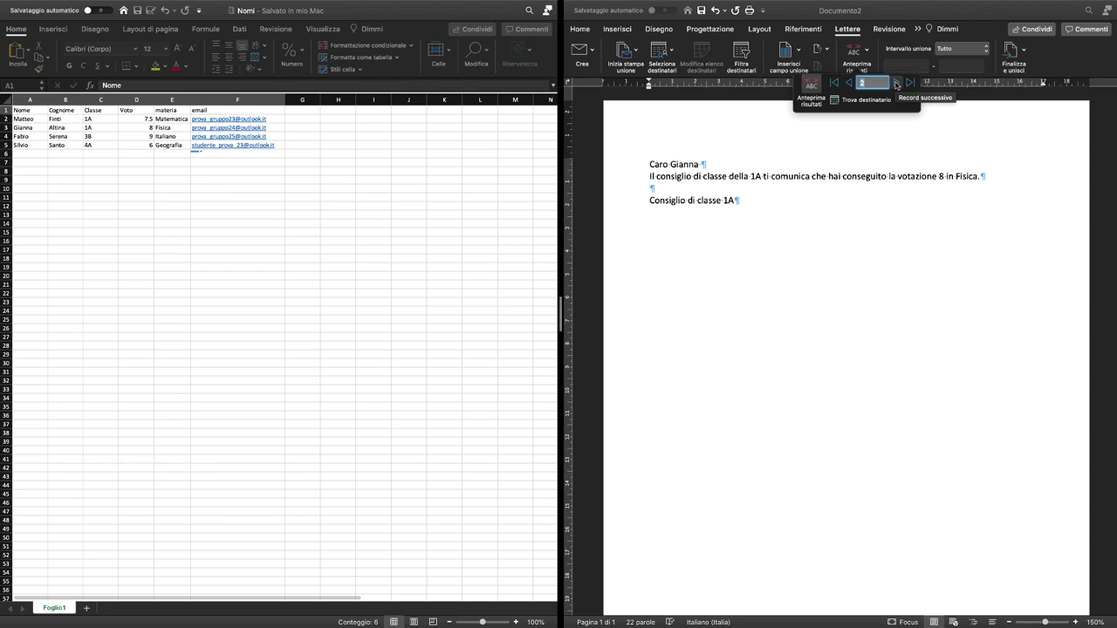
left_click(896, 84)
left_click(896, 84)
left_click(849, 83)
left_click(850, 83)
left_click(850, 84)
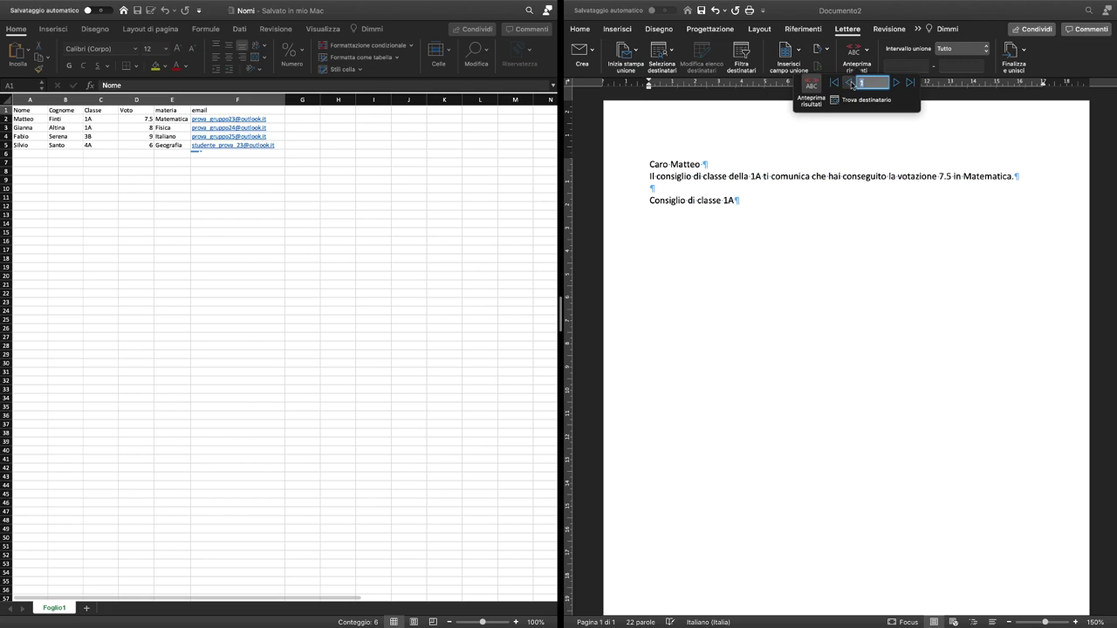
left_click(721, 173)
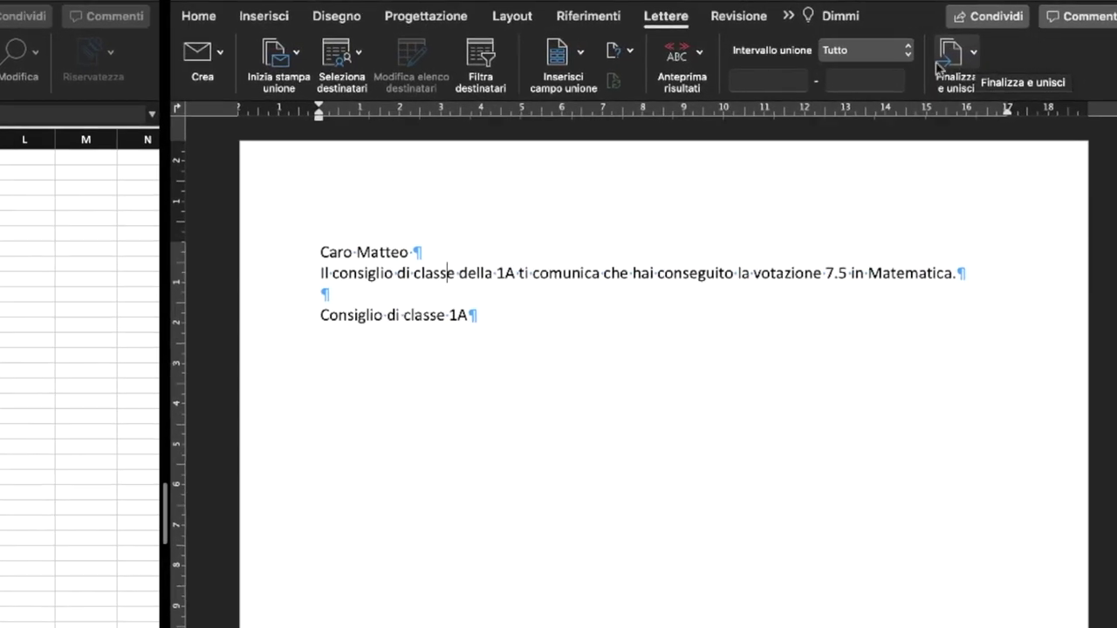
Choose to merge the letter into e-mail messages from Finalizza e unisci
left_click(1016, 54)
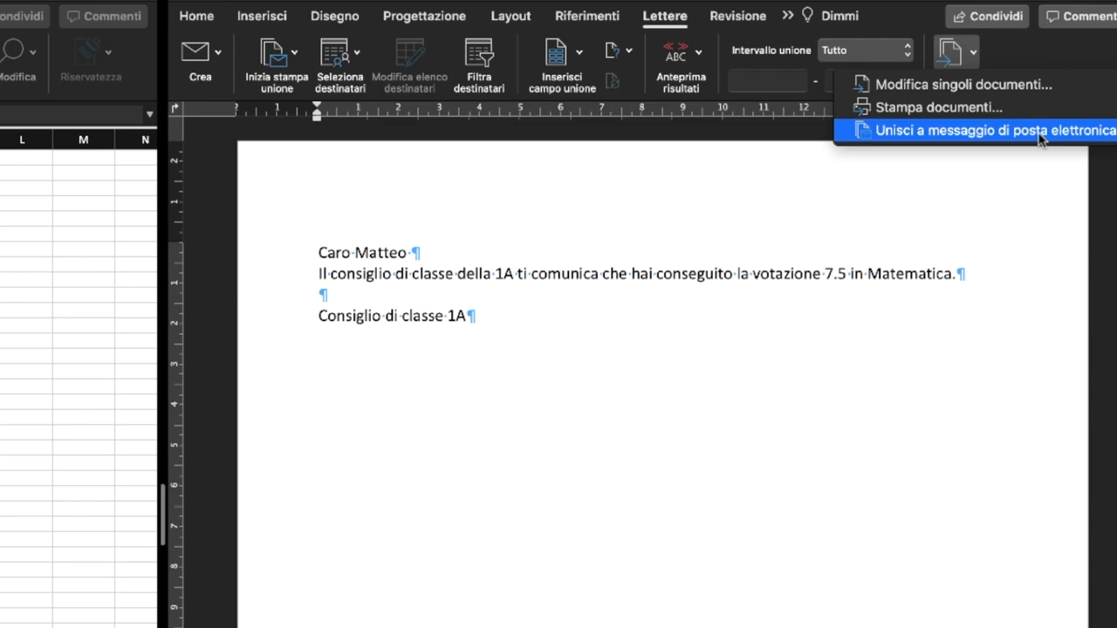
left_click(1040, 138)
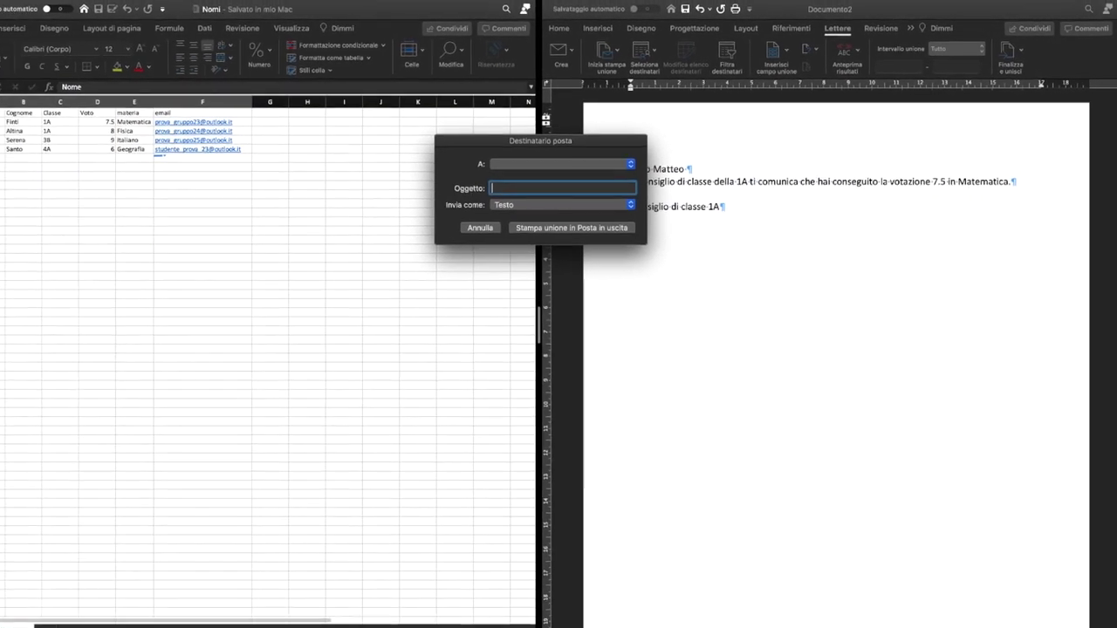
Send the merge as plain-text e-mails to the email column addresses, subject Risultati
left_click(587, 161)
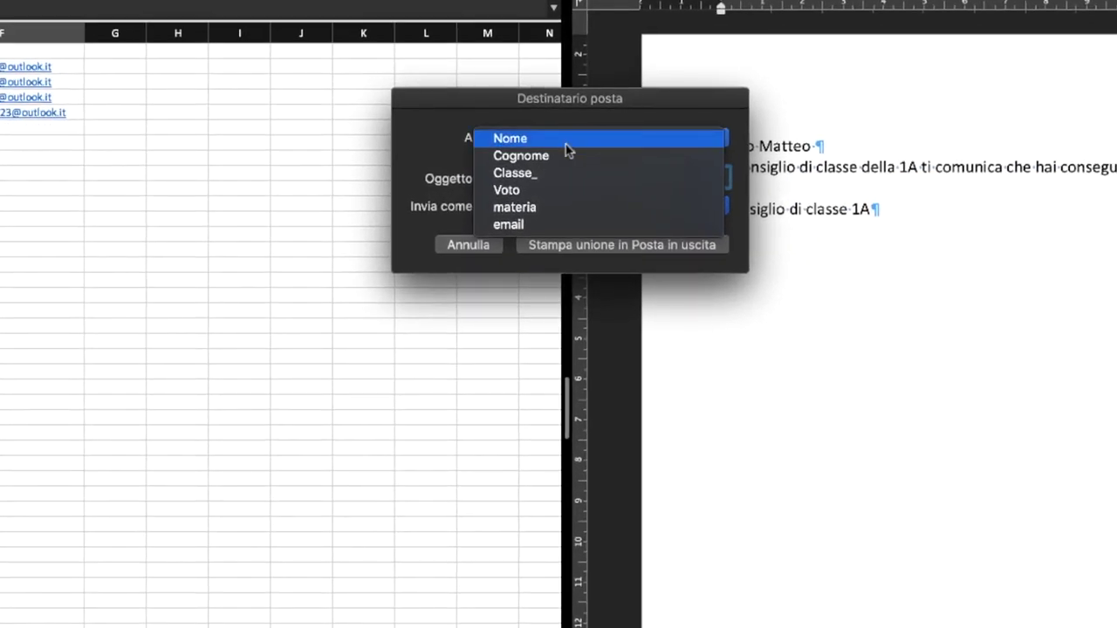
left_click(527, 225)
type("Risultati")
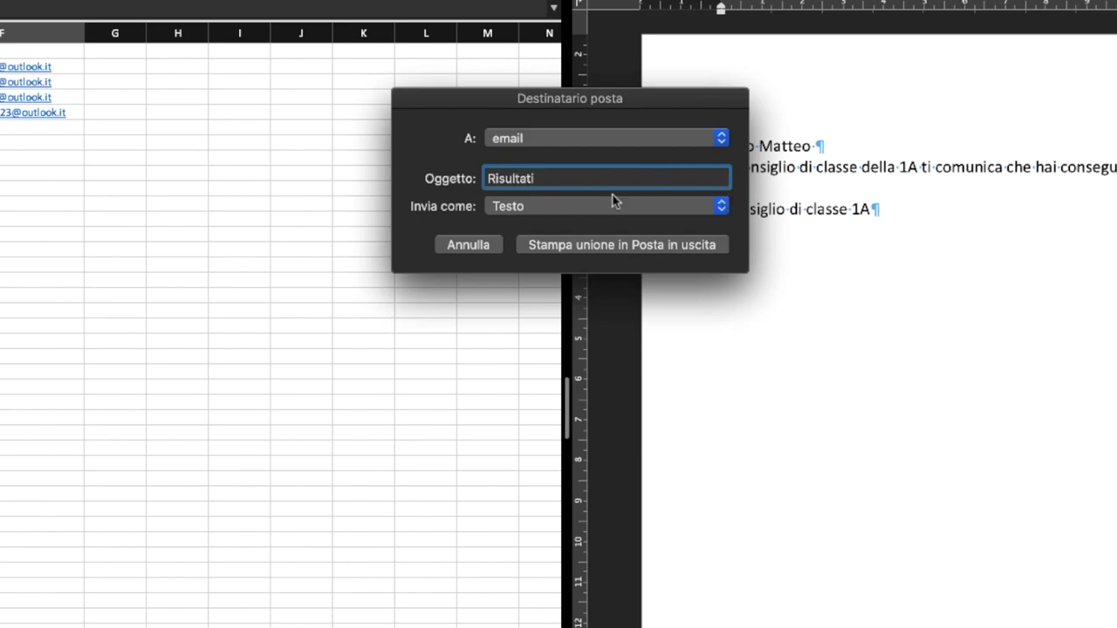
left_click(559, 208)
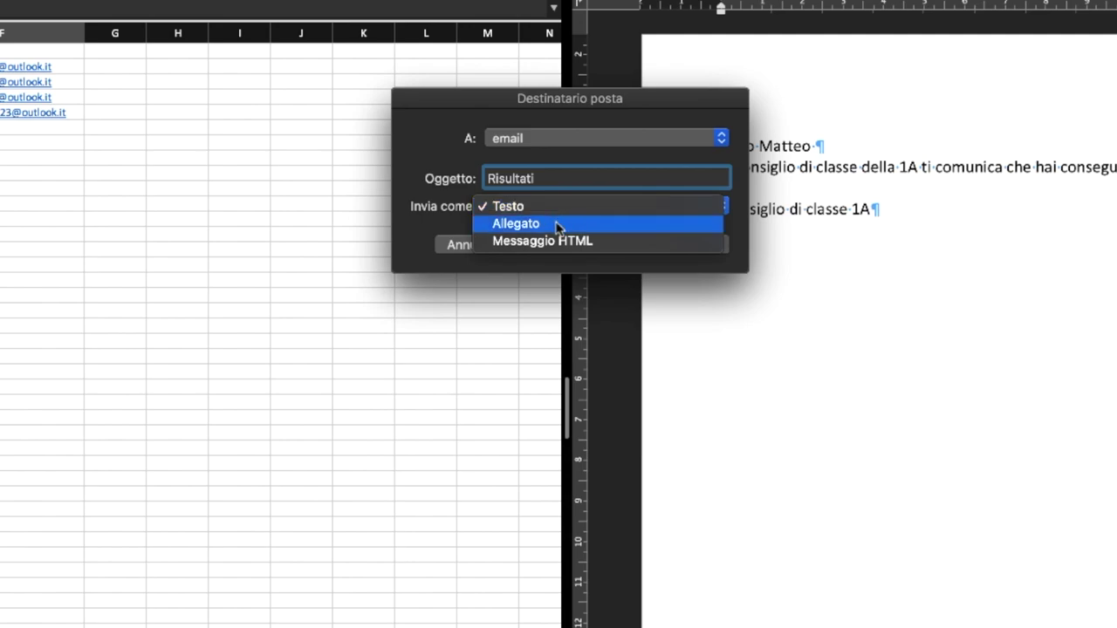
left_click(582, 177)
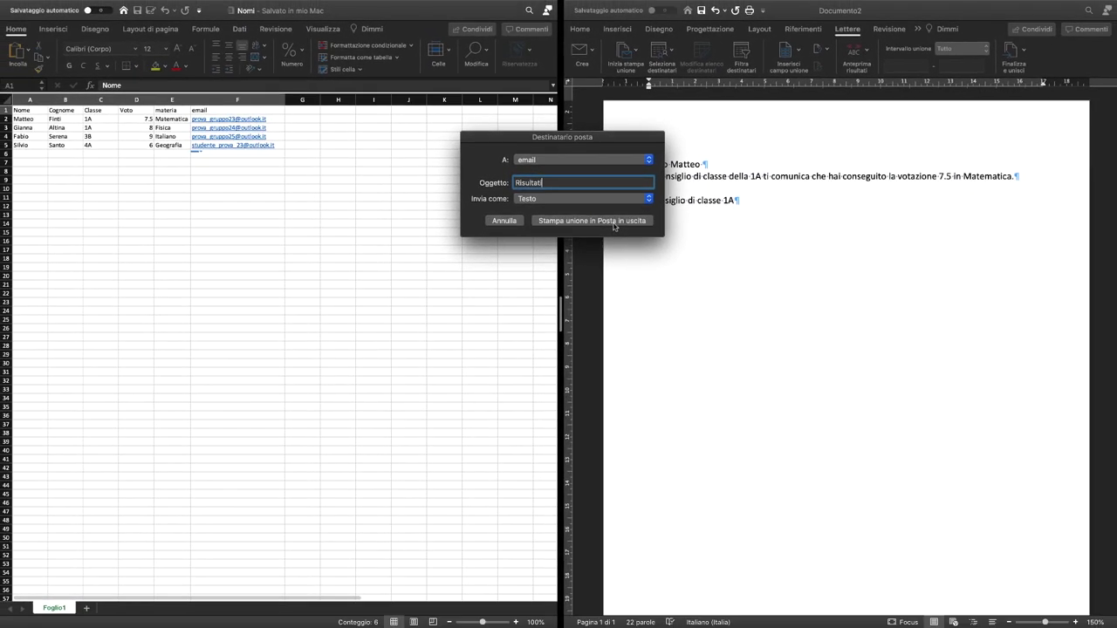
left_click(614, 223)
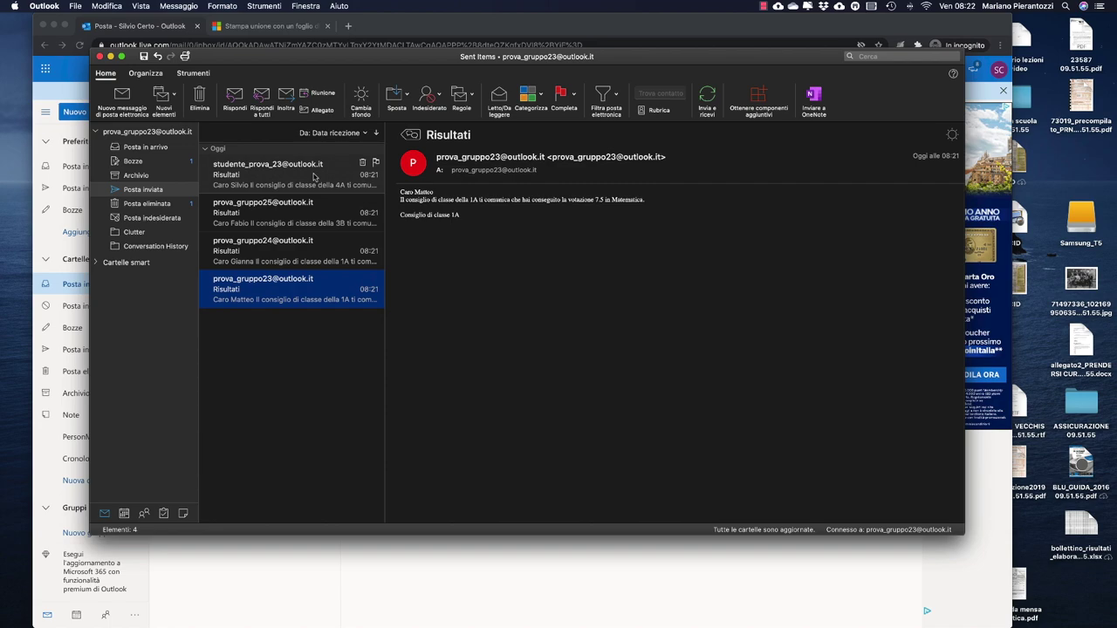
left_click(551, 581)
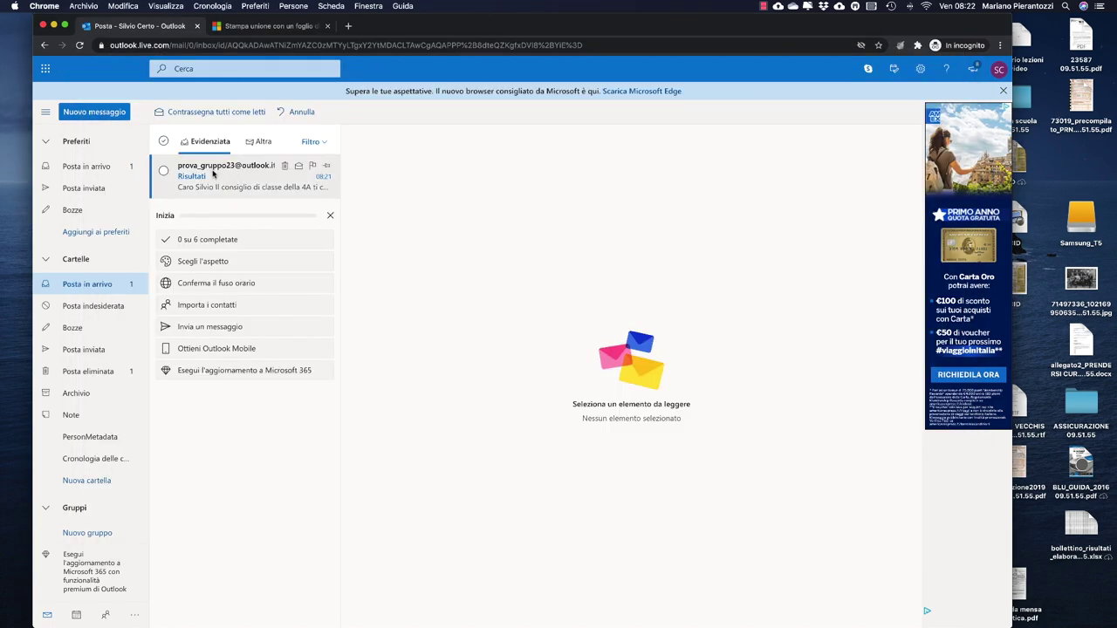
Open the received Risultati e-mail and highlight its greeting, grade 6 in Geografia, and 4A sign-off
left_click(234, 174)
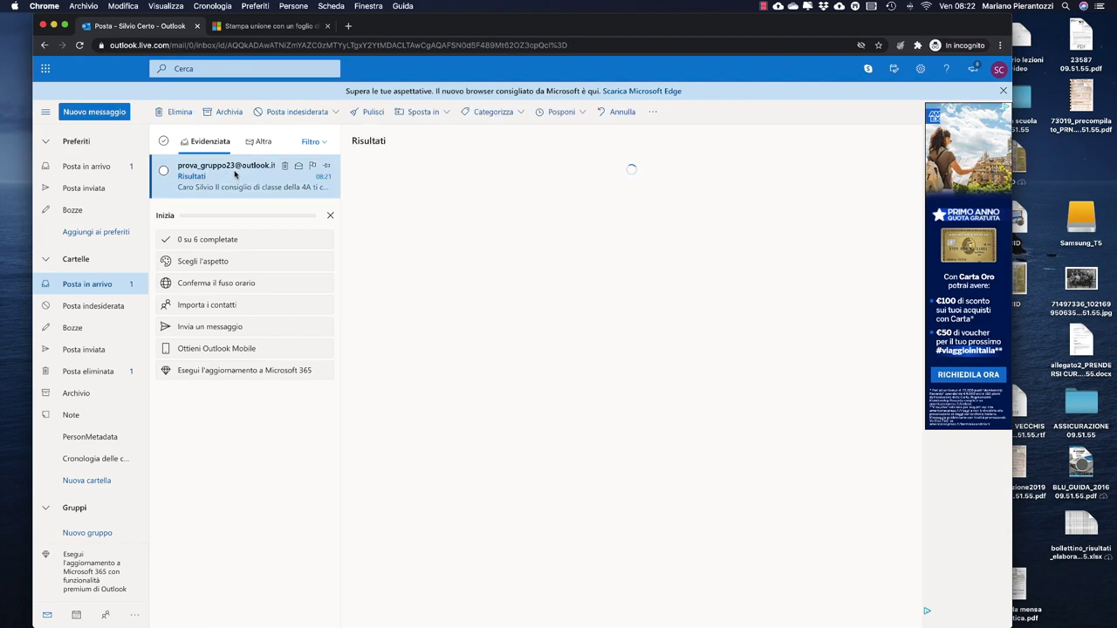
left_click_drag(380, 202, 479, 213)
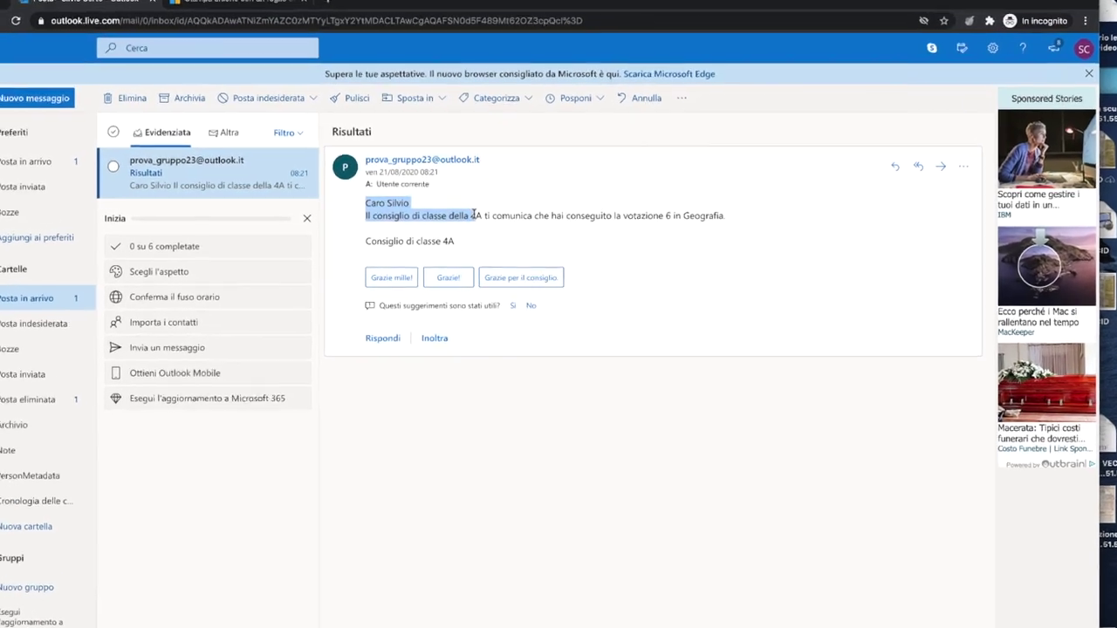
left_click(492, 213)
left_click_drag(568, 225, 860, 234)
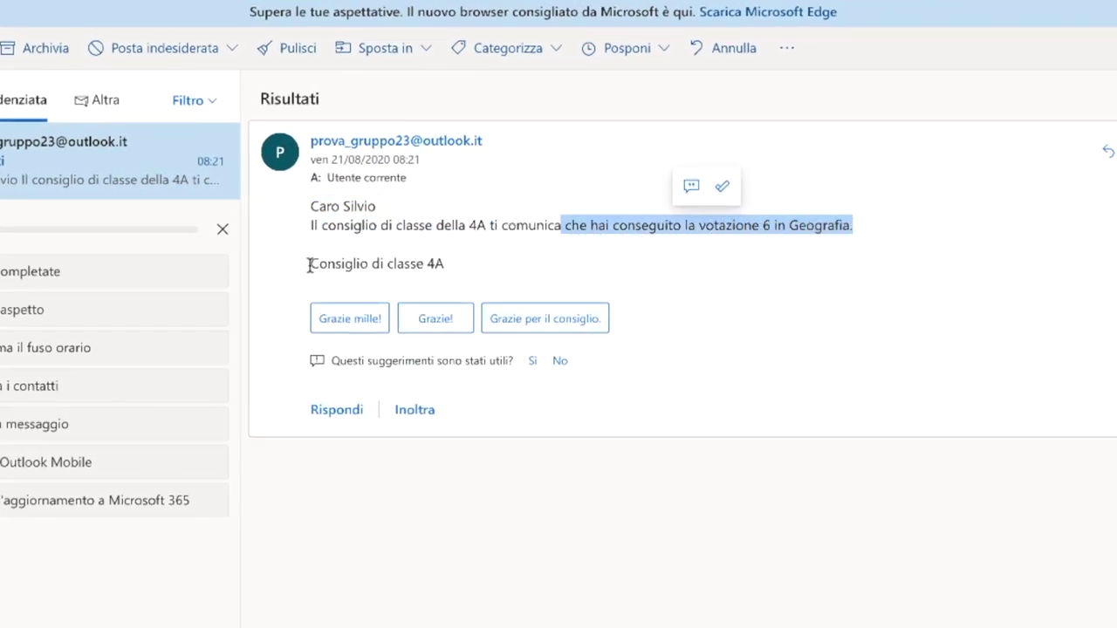
left_click_drag(309, 263, 461, 266)
left_click(449, 264)
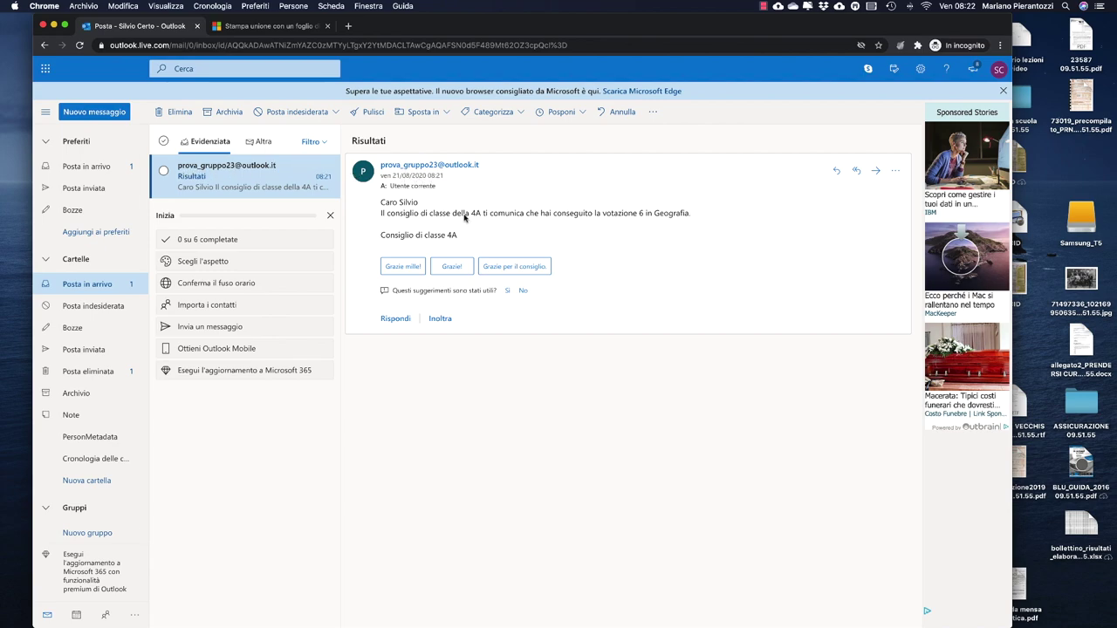
left_click_drag(379, 202, 472, 240)
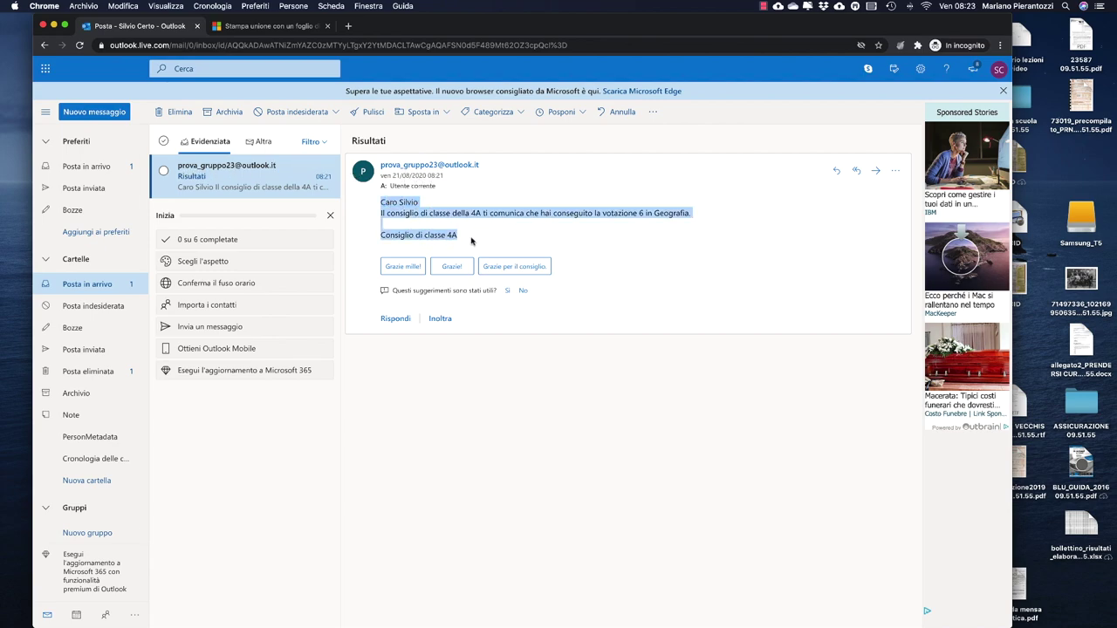
left_click(452, 235)
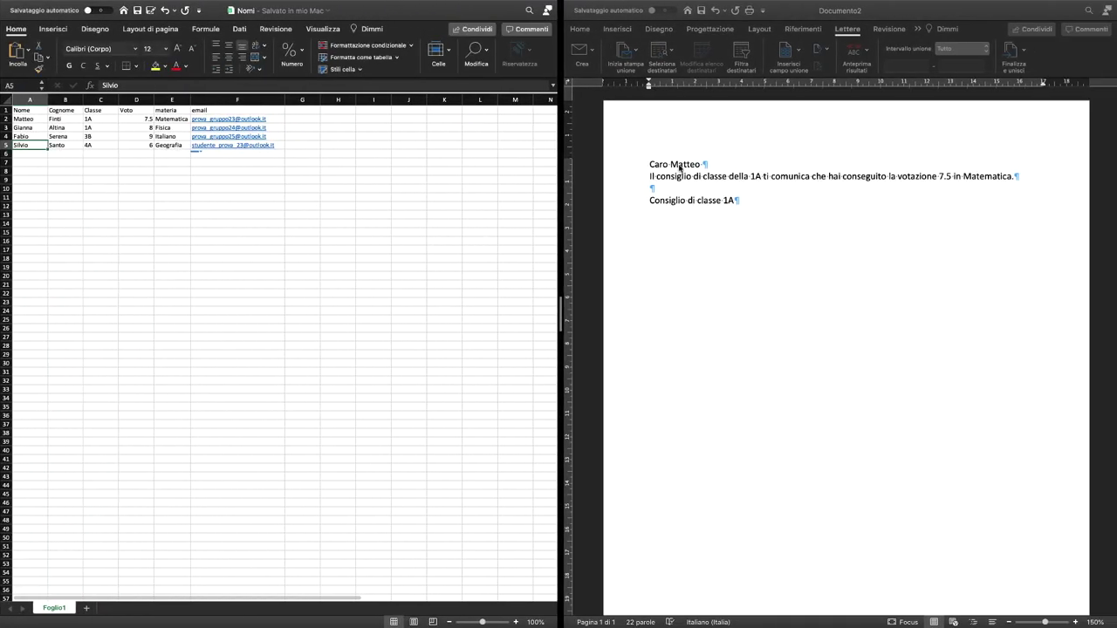
left_click_drag(701, 175, 743, 200)
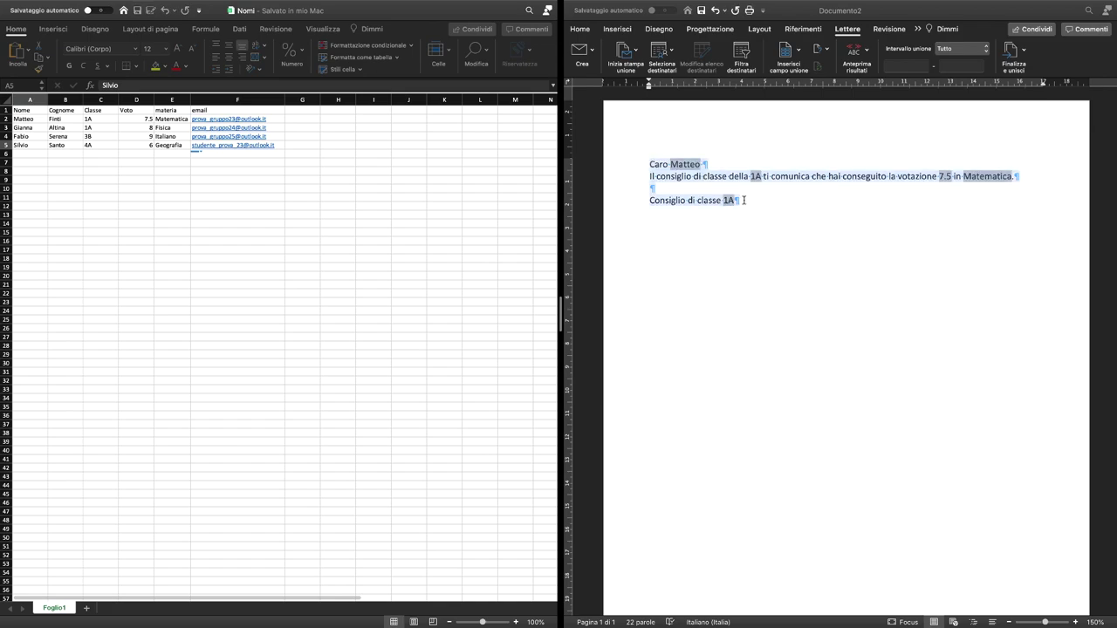
left_click(743, 200)
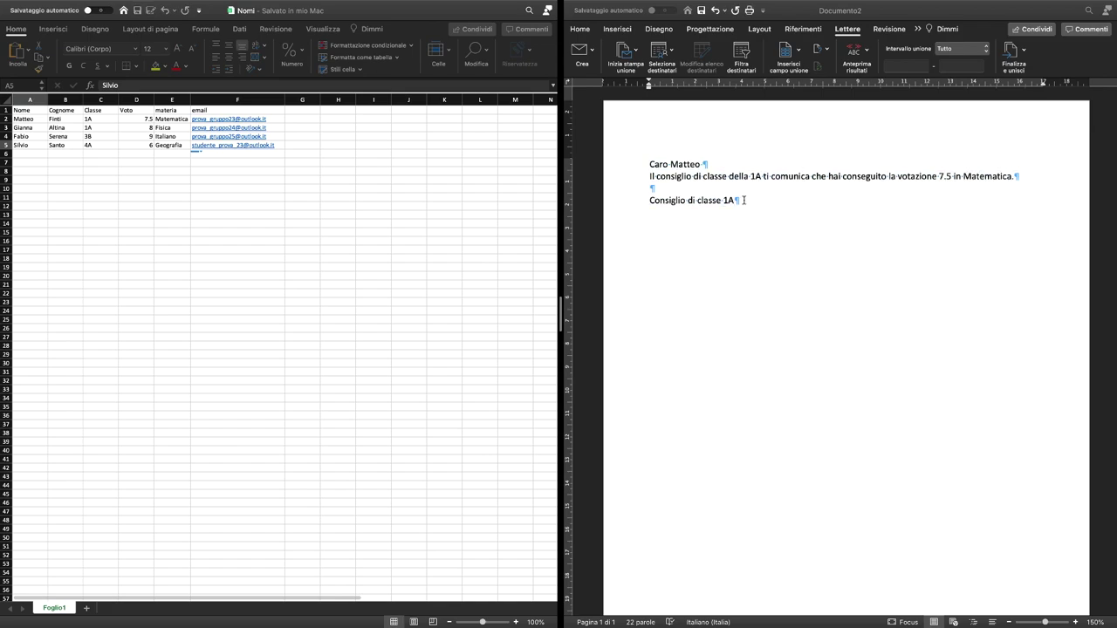